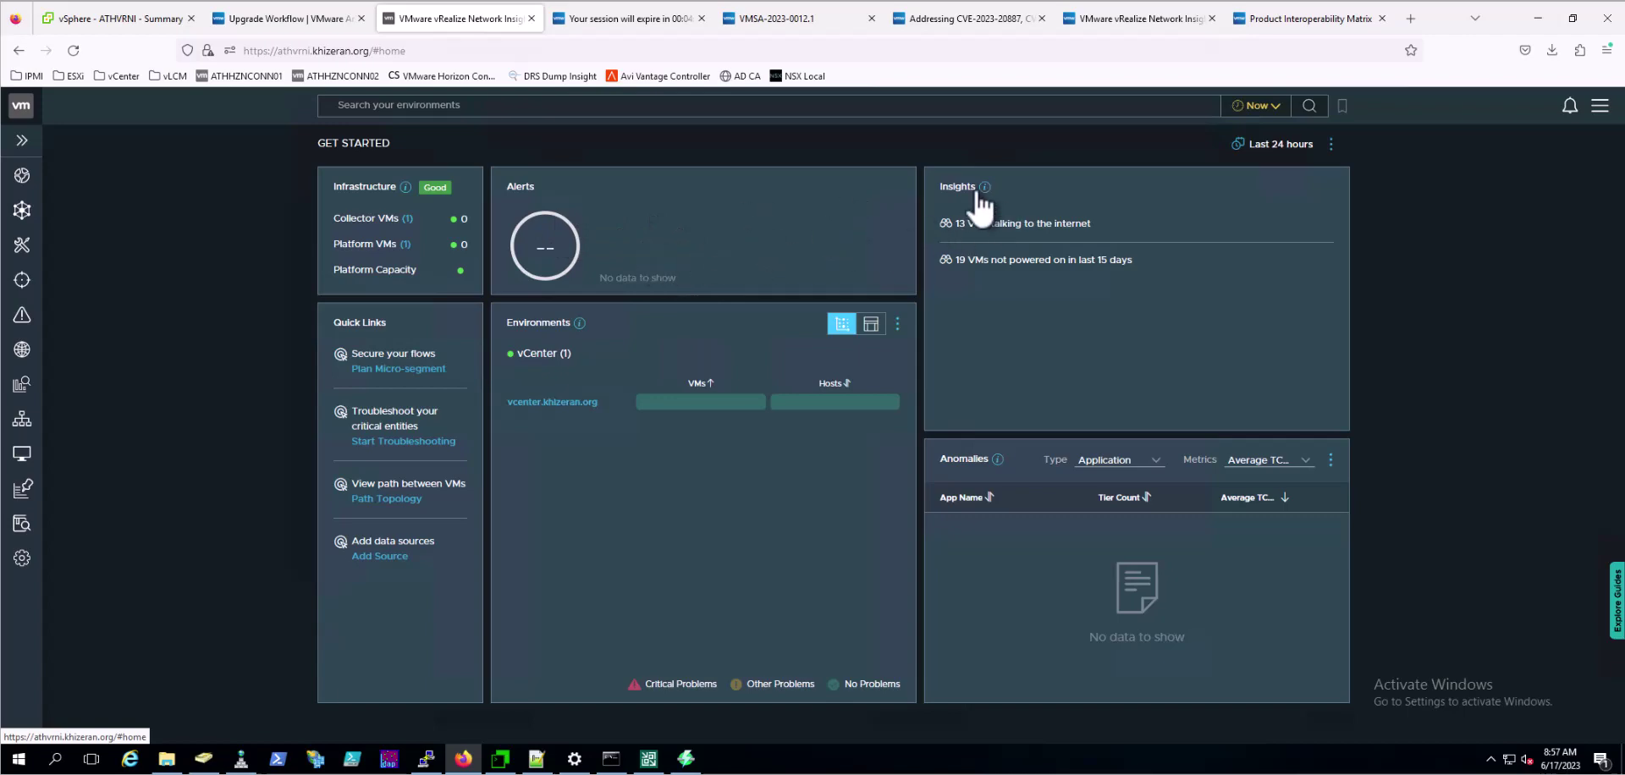
# - Switch to the Product Interoperability Matrix comparing vRNI with vCenter Server versions
pyautogui.click(1308, 17)
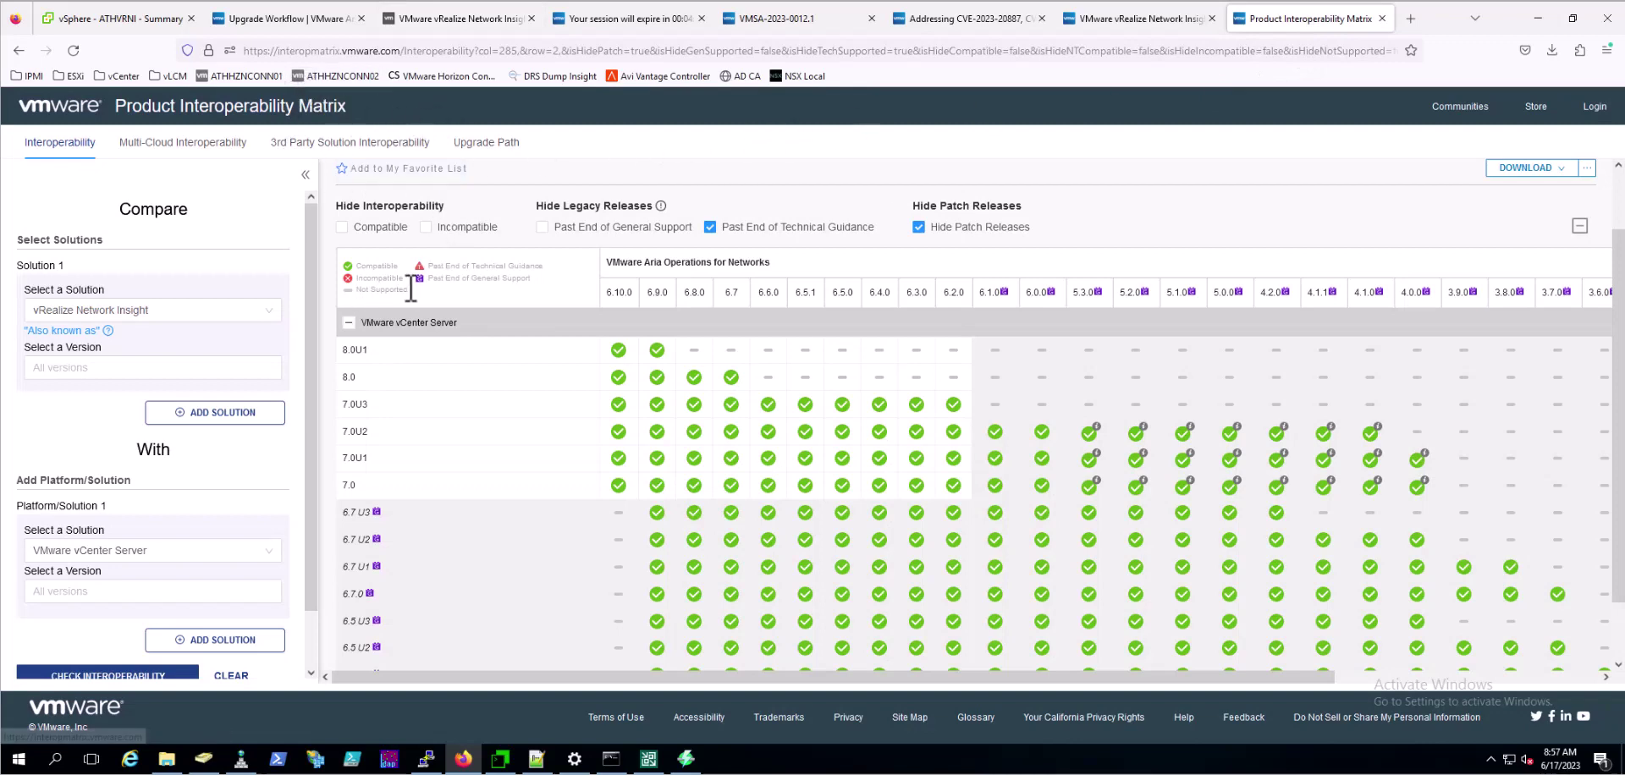
# - Scroll down through the Compare panel of the interoperability matrix
pyautogui.scroll(-1, 191, 373)
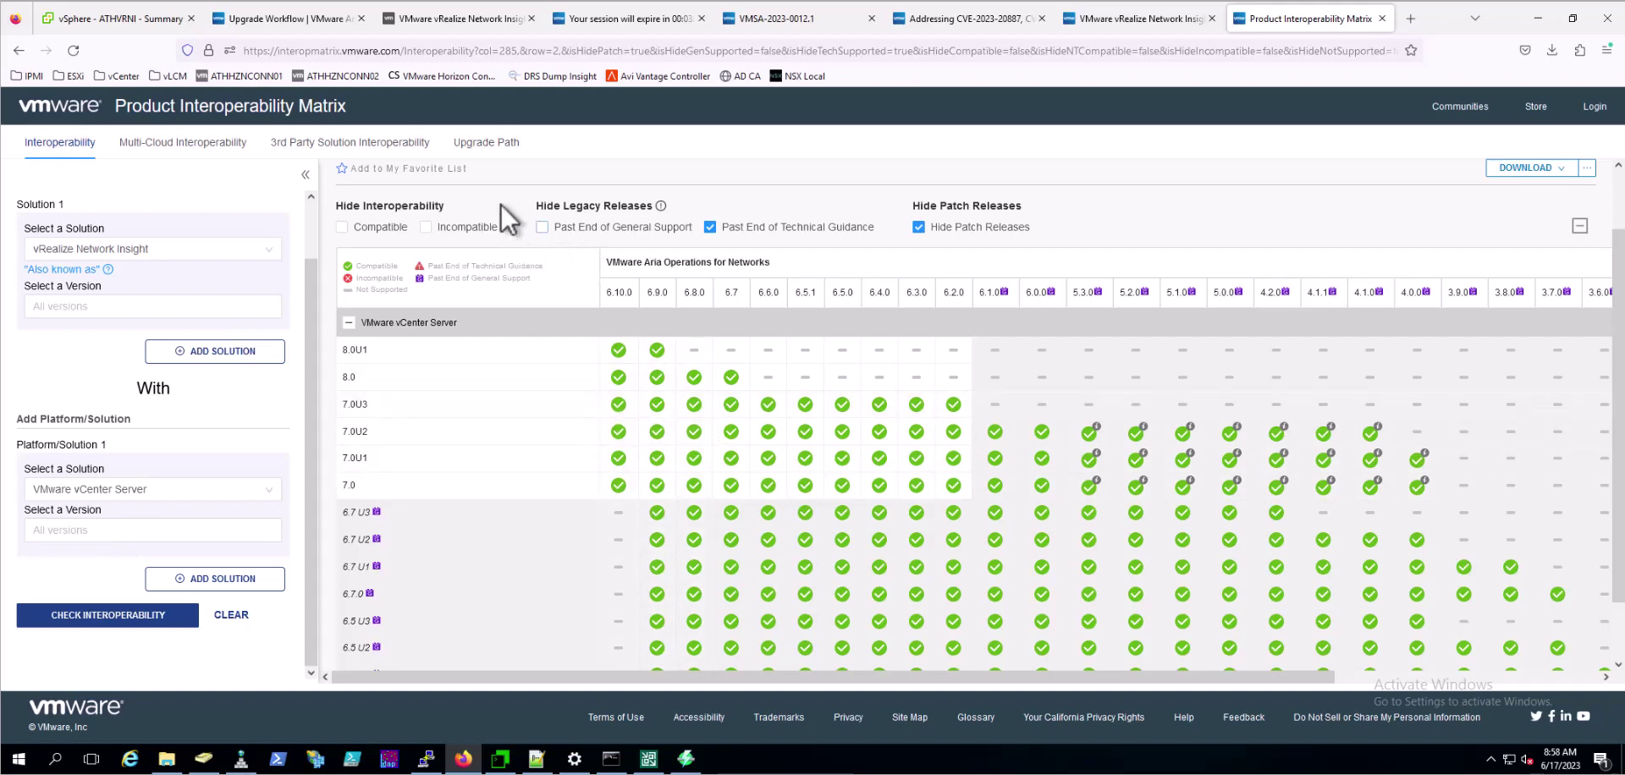
# - Look up upgrade paths for VMware Aria Operations for Networks, confirming 6.8.0 goes directly to 6.10.0
pyautogui.click(507, 144)
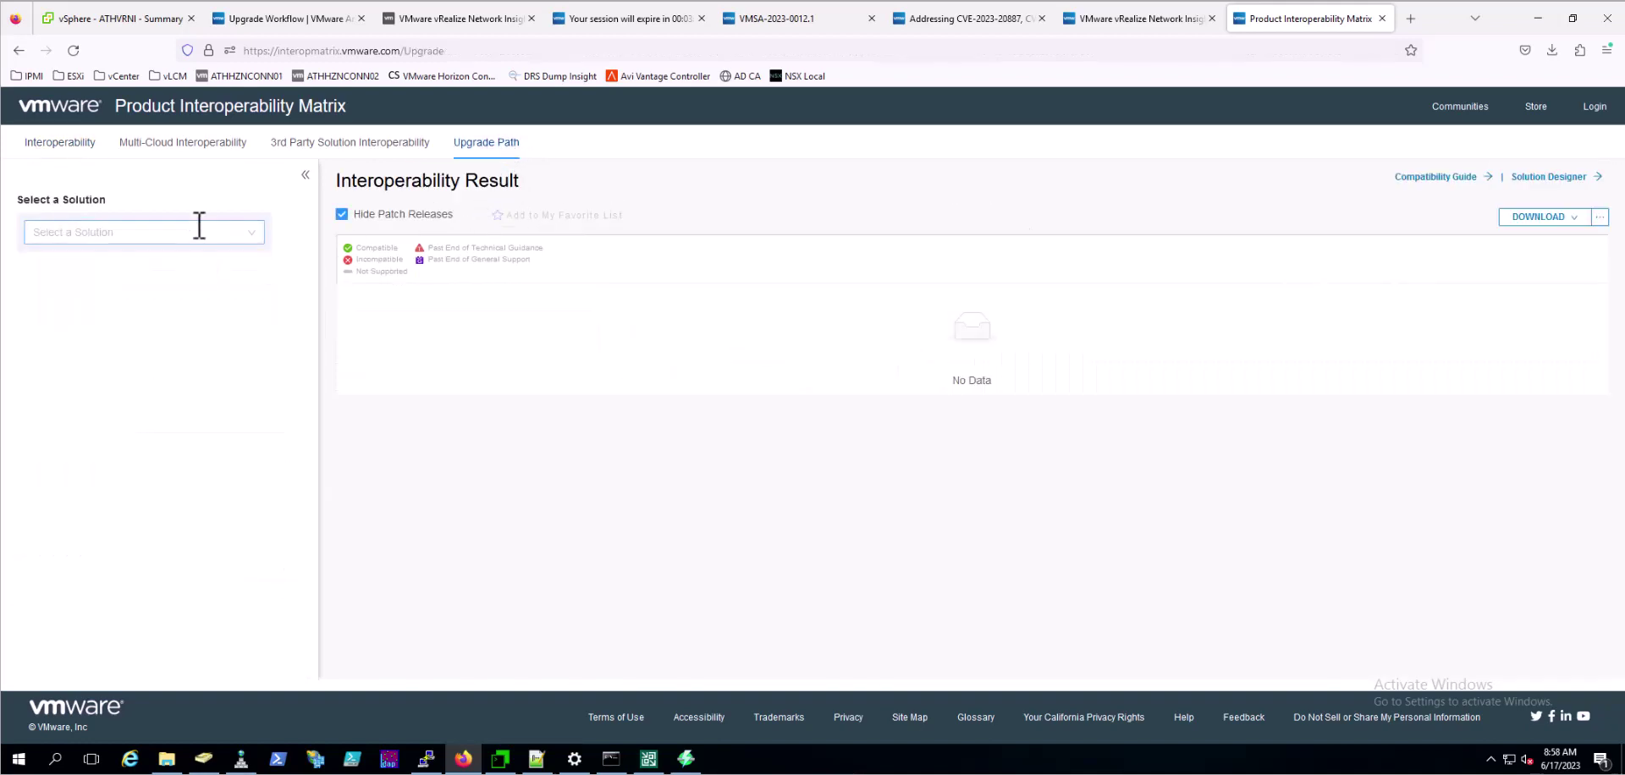
pyautogui.click(200, 225)
pyautogui.write('netwo')
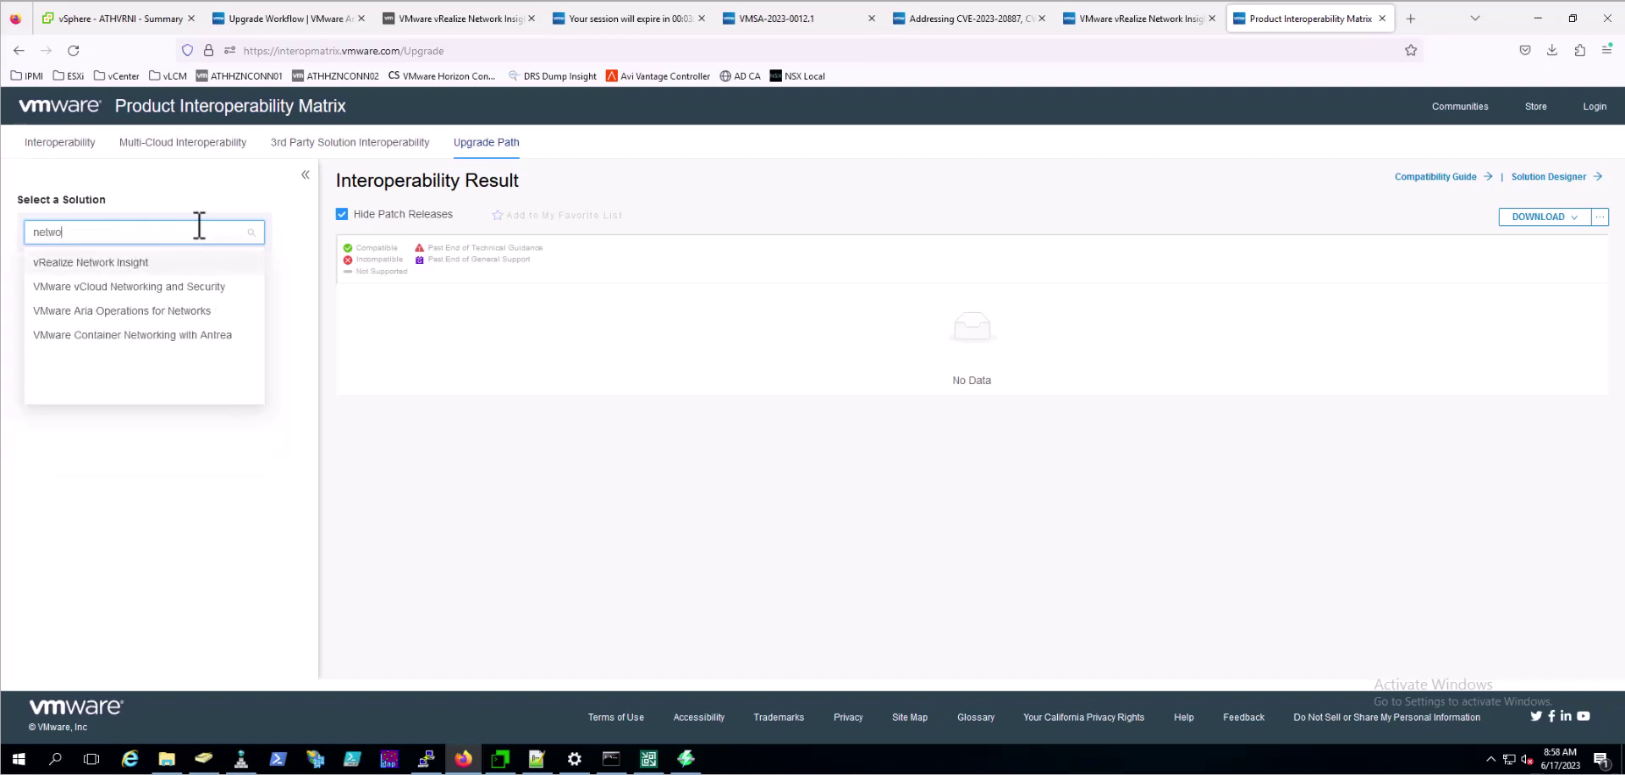
pyautogui.click(178, 311)
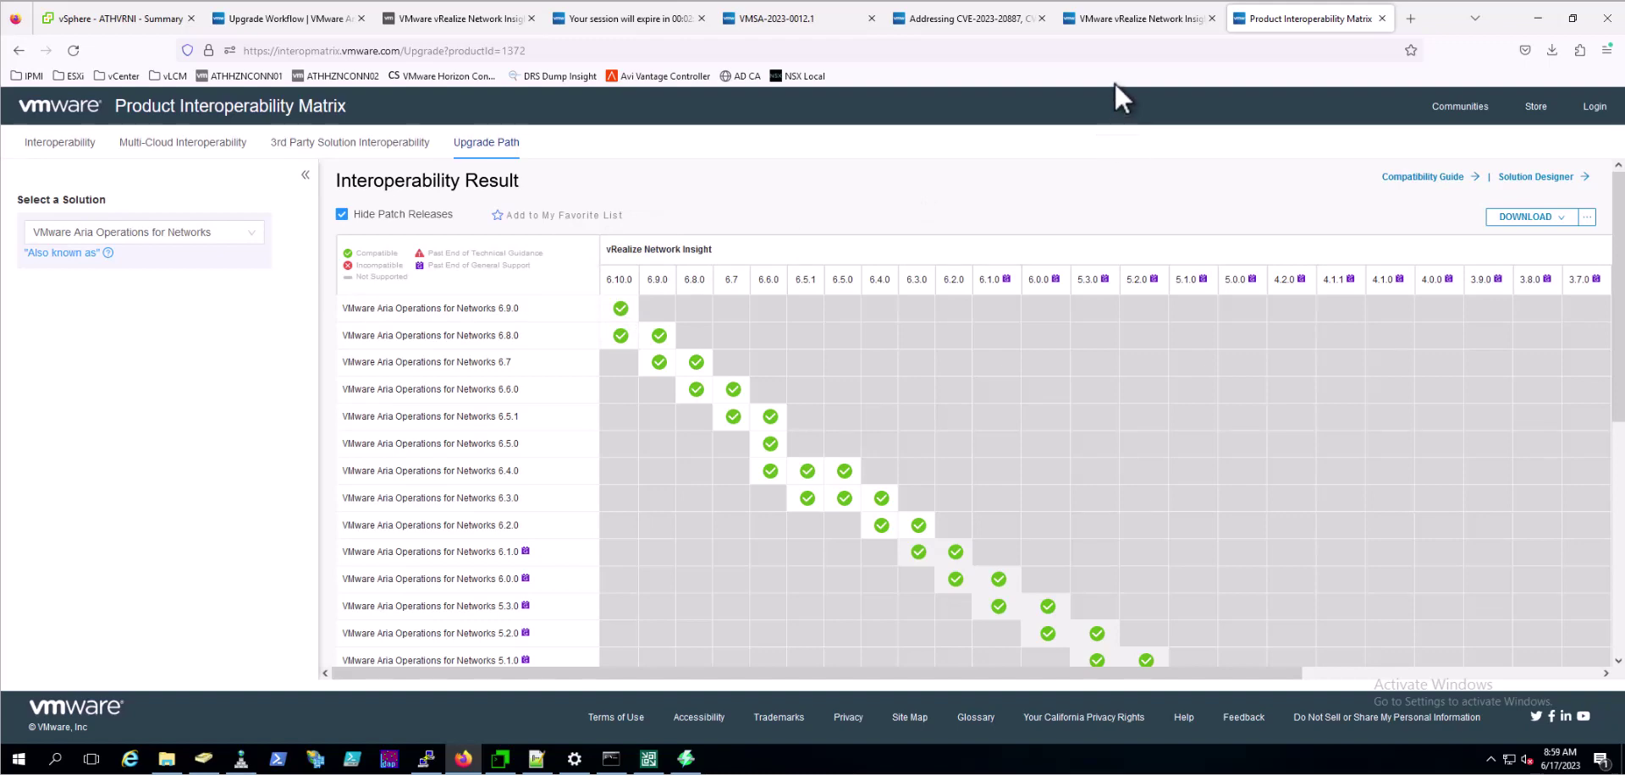
# - Review KB 88977's symptoms and df -h output on disk-space upgrade failures, then bring up MTPuTTY
pyautogui.click(1149, 21)
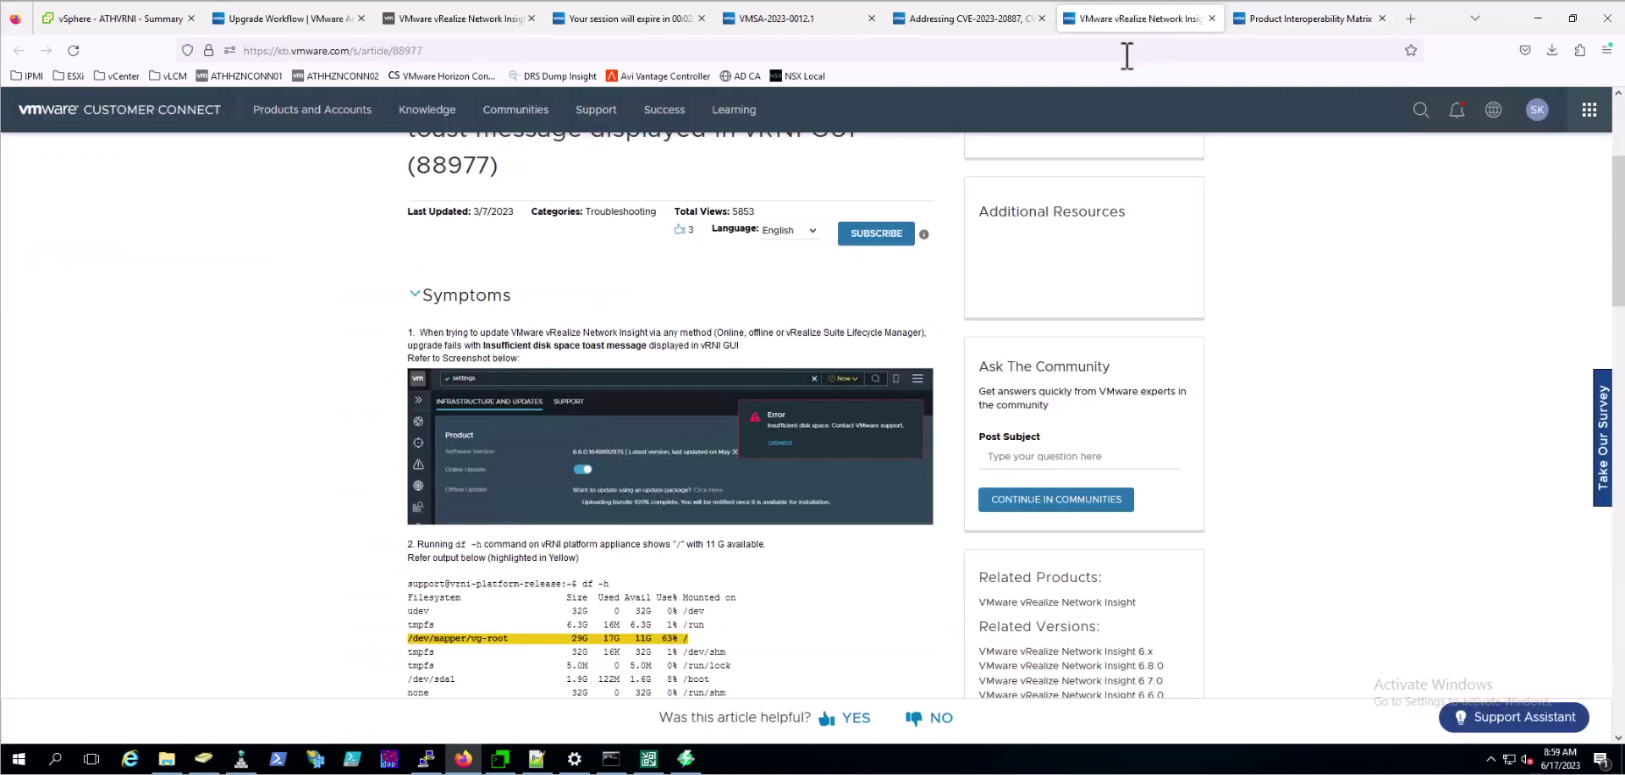
pyautogui.scroll(3, 412, 381)
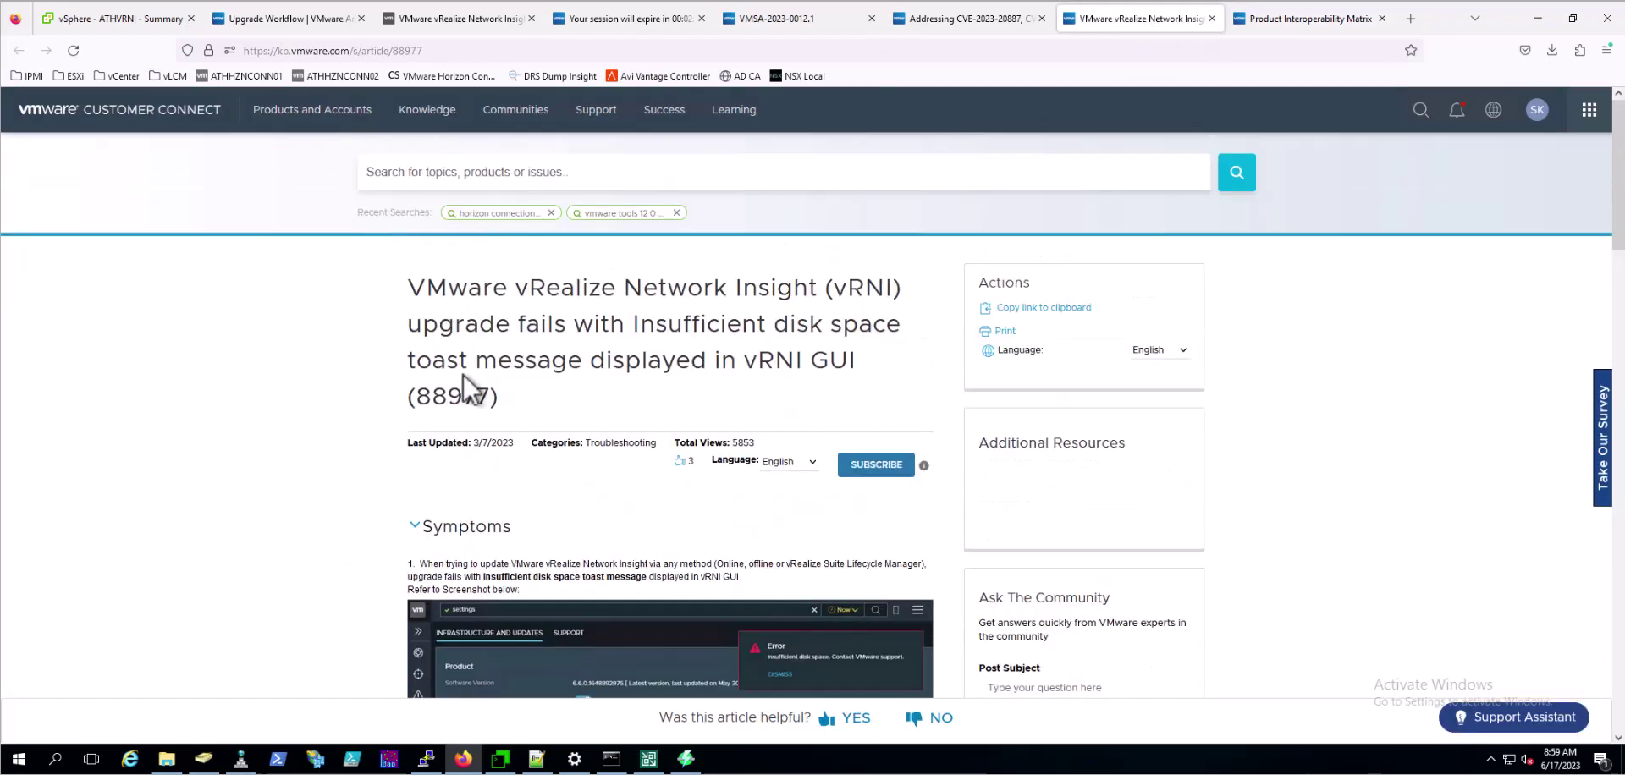
pyautogui.scroll(-3, 464, 385)
pyautogui.scroll(3, 492, 378)
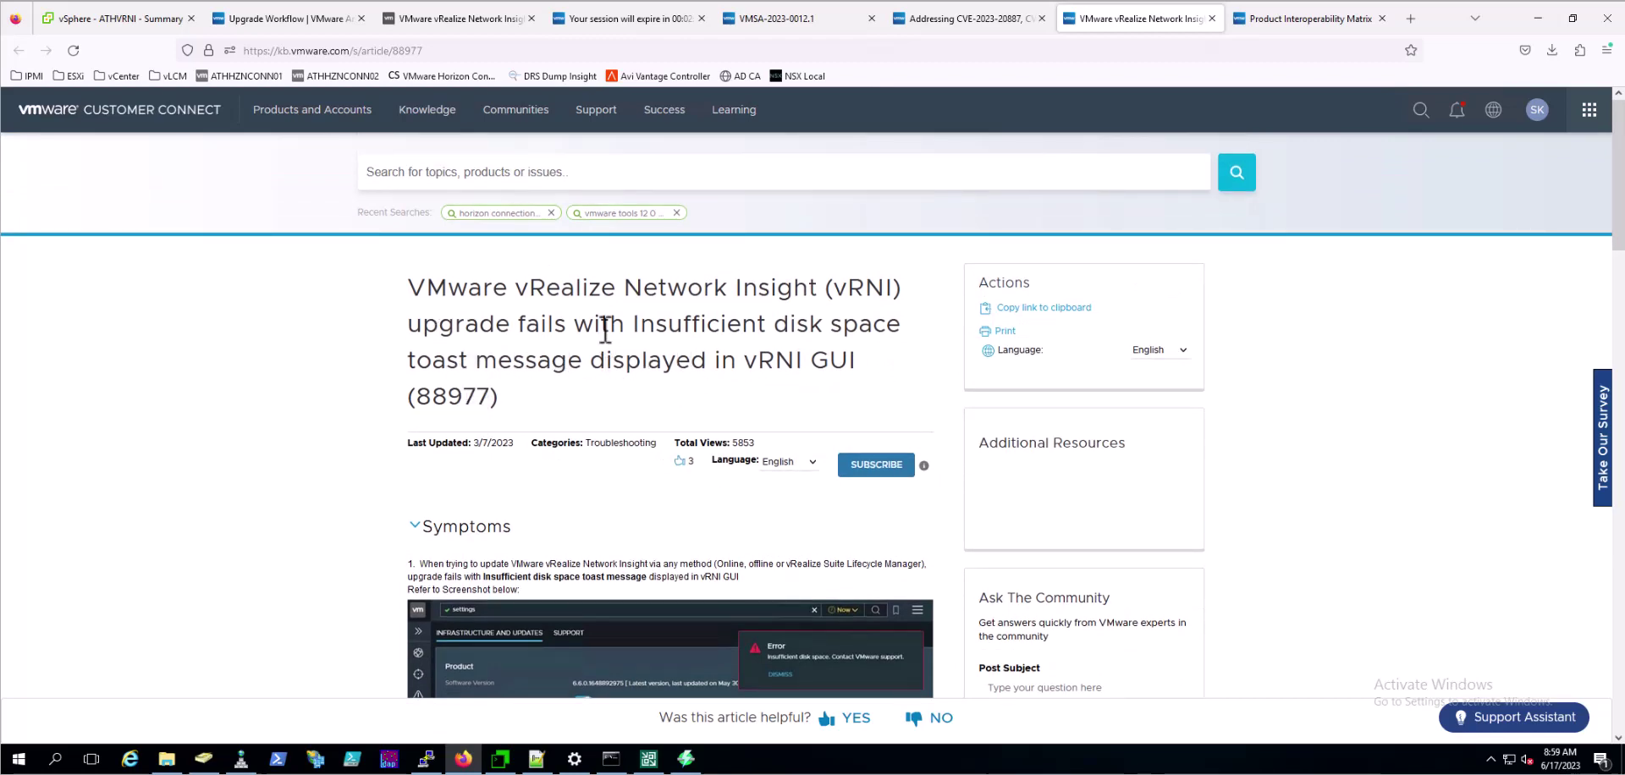
pyautogui.scroll(-2, 605, 330)
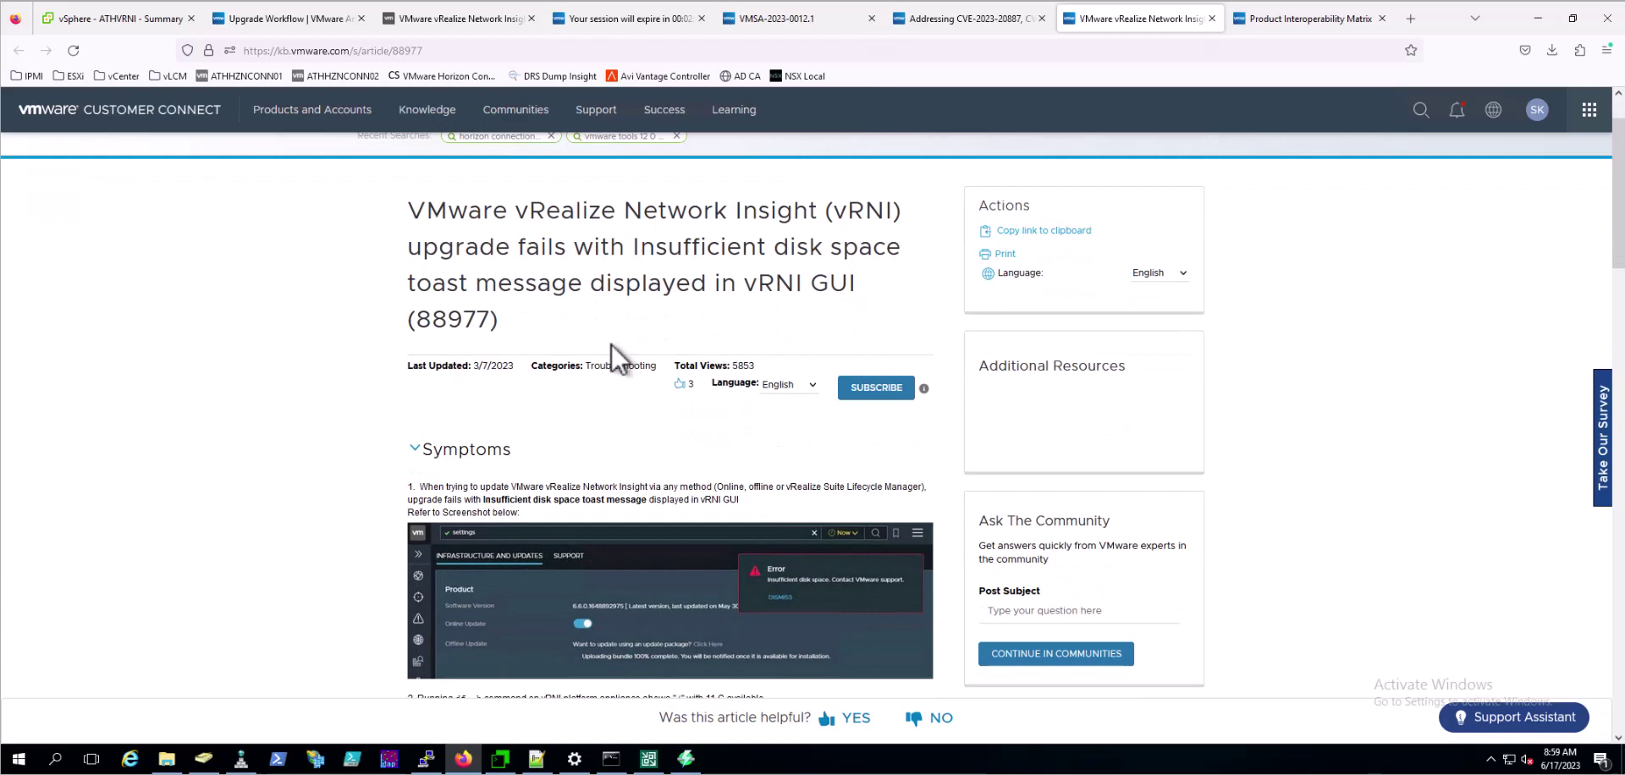
pyautogui.scroll(-5, 621, 352)
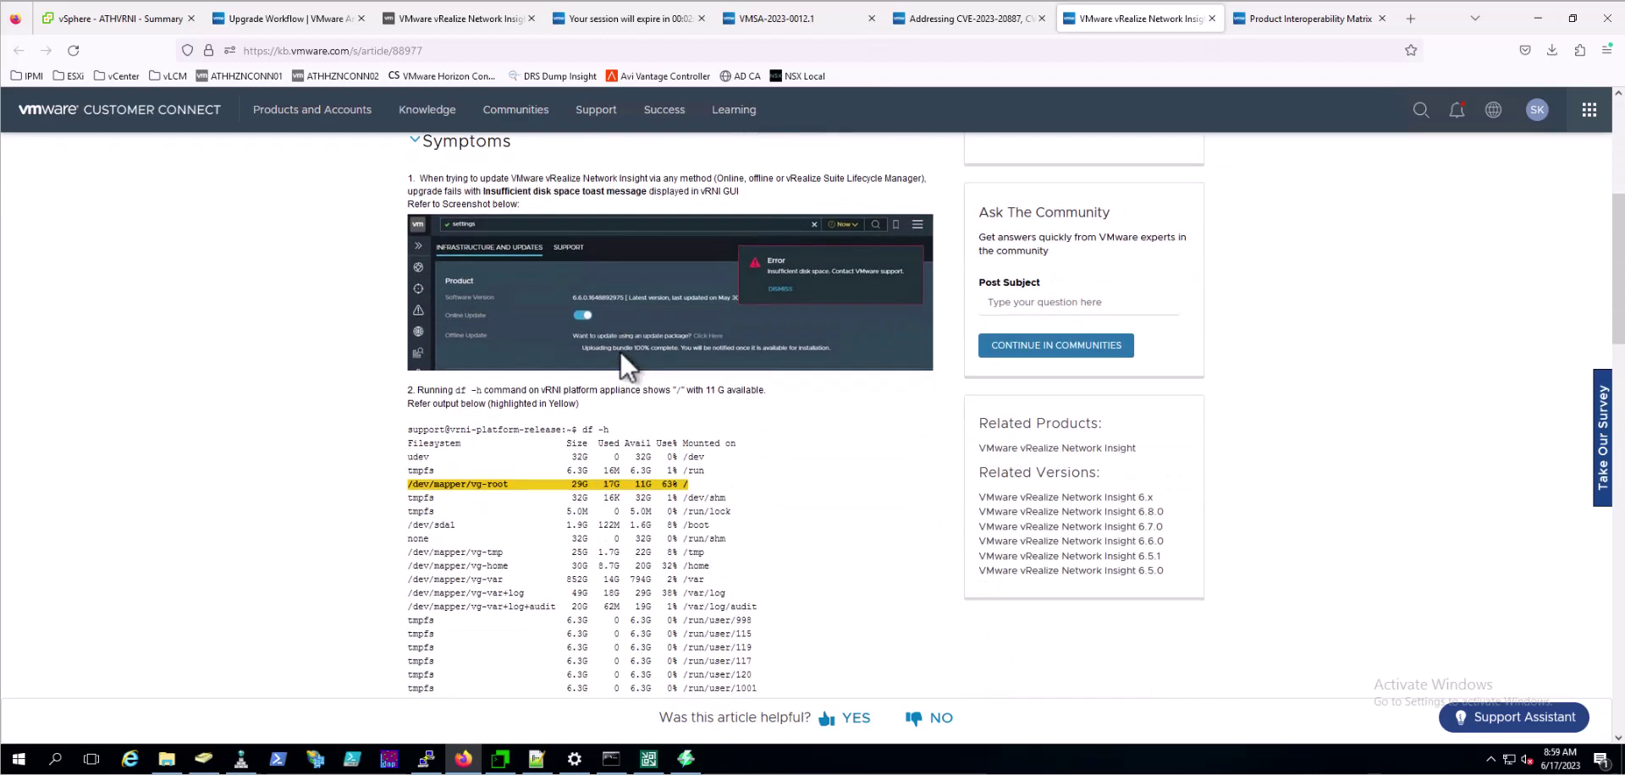
pyautogui.scroll(-2, 669, 373)
pyautogui.scroll(5, 673, 372)
pyautogui.scroll(3, 675, 371)
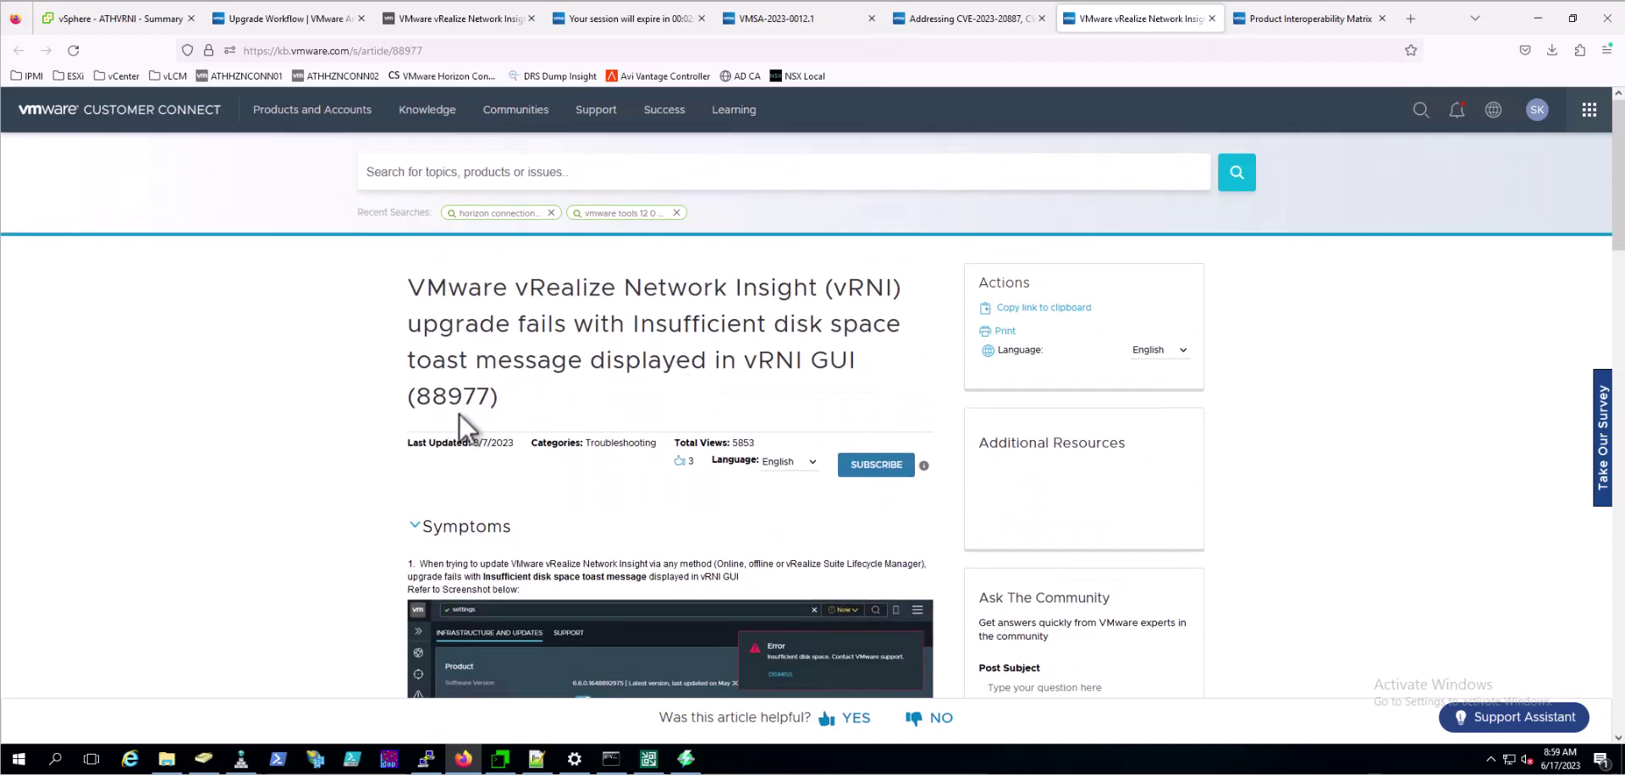
pyautogui.scroll(-8, 625, 394)
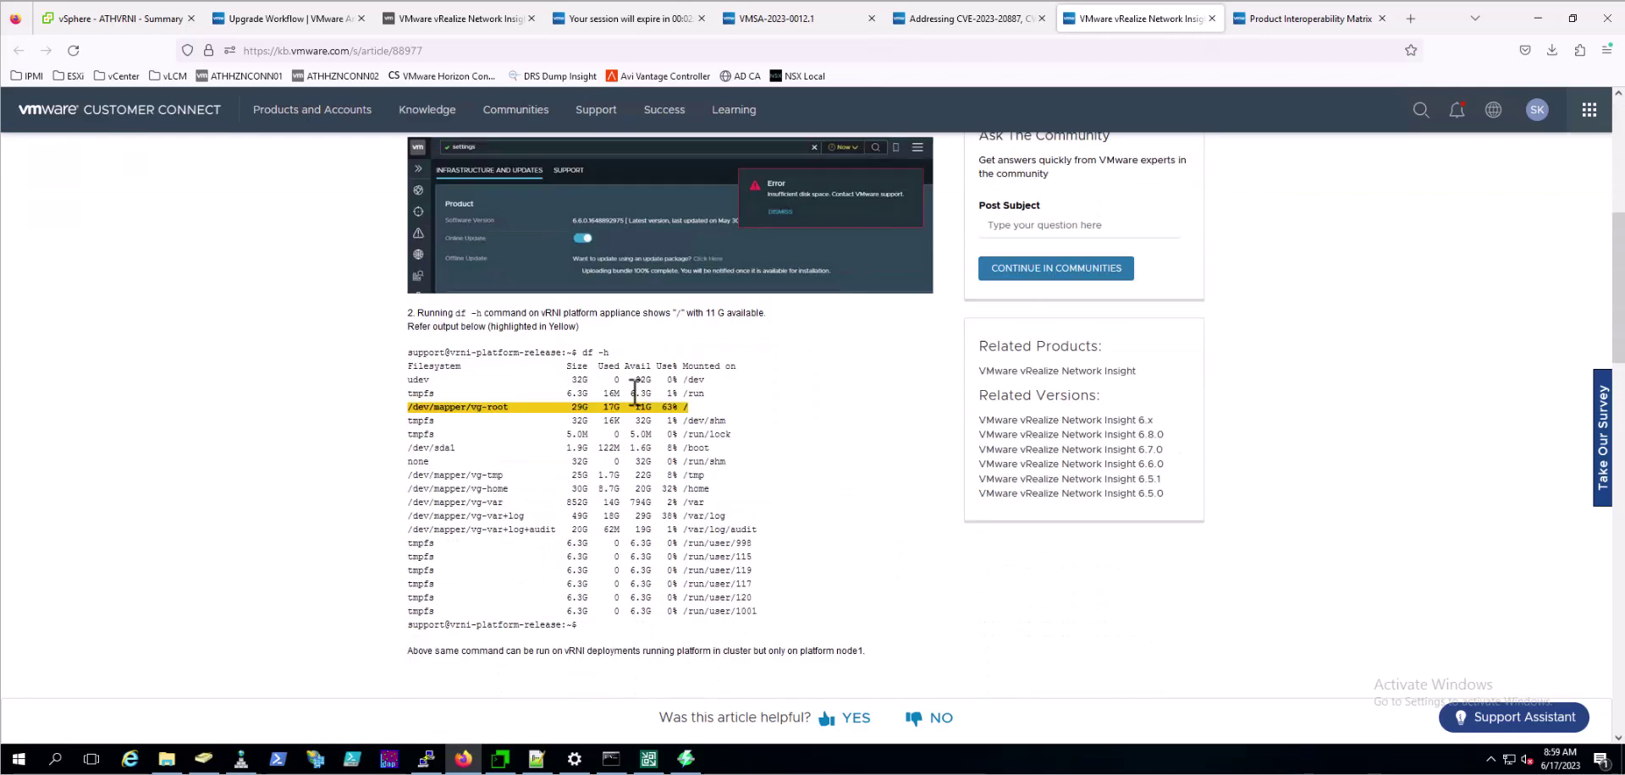
pyautogui.scroll(8, 662, 386)
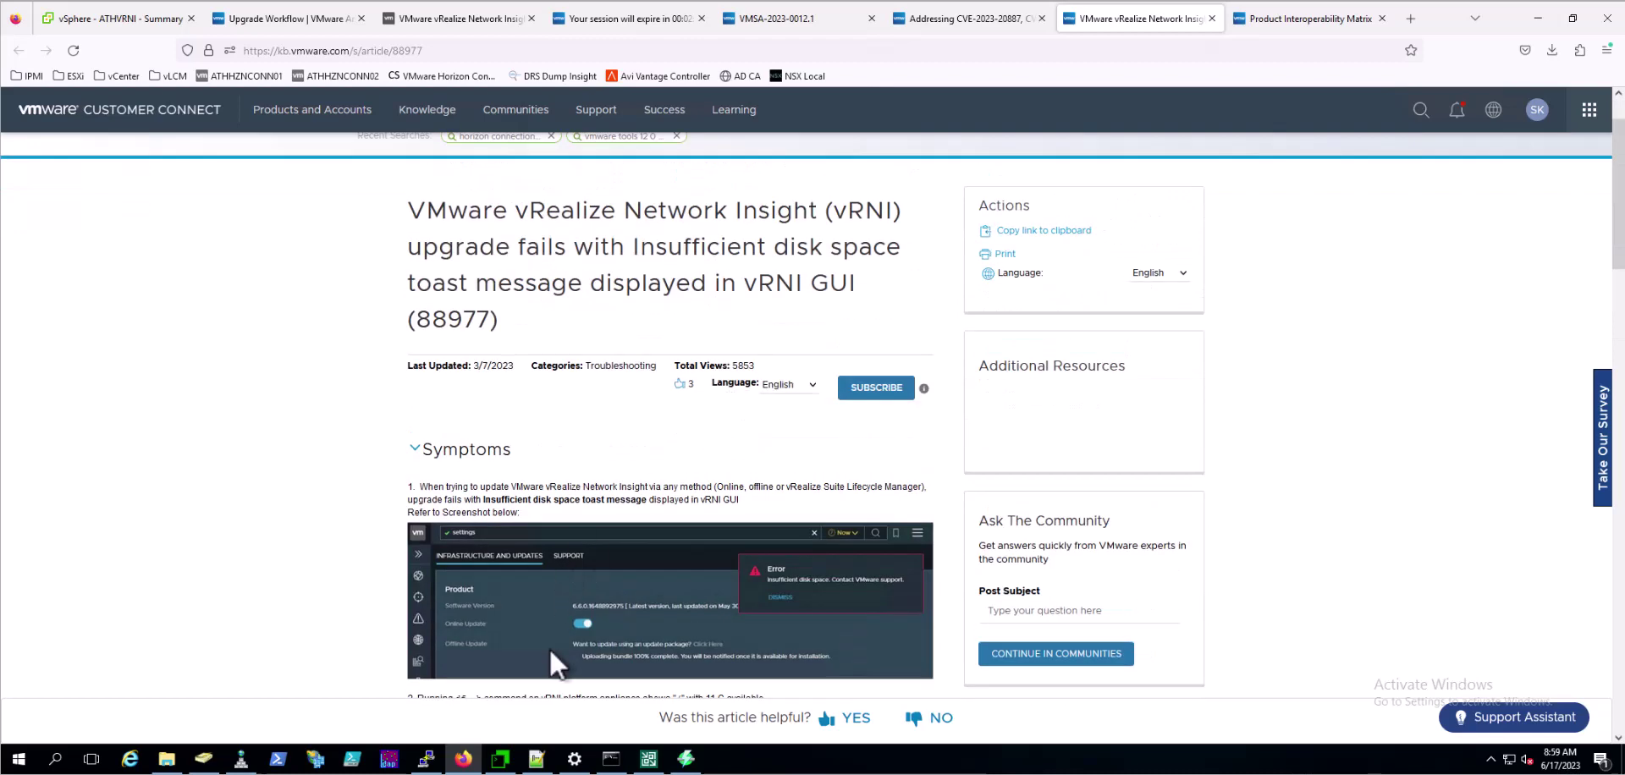
pyautogui.click(501, 759)
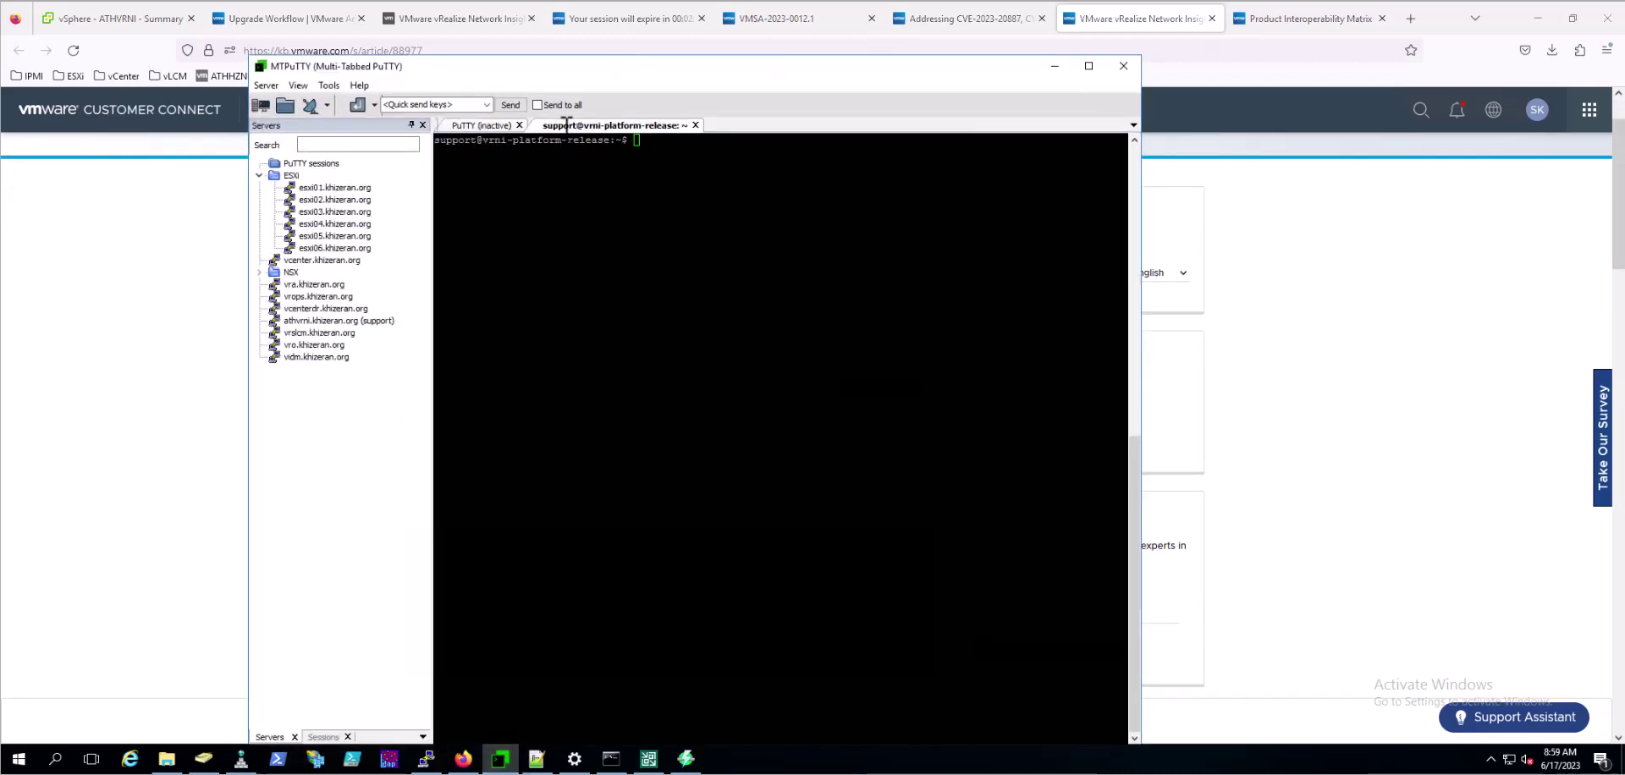
# - As the ubuntu user, confirm /usr/share/nginx/upgradebundle is empty (total 0)
pyautogui.moveTo(551, 73); pyautogui.dragTo(479, 38)
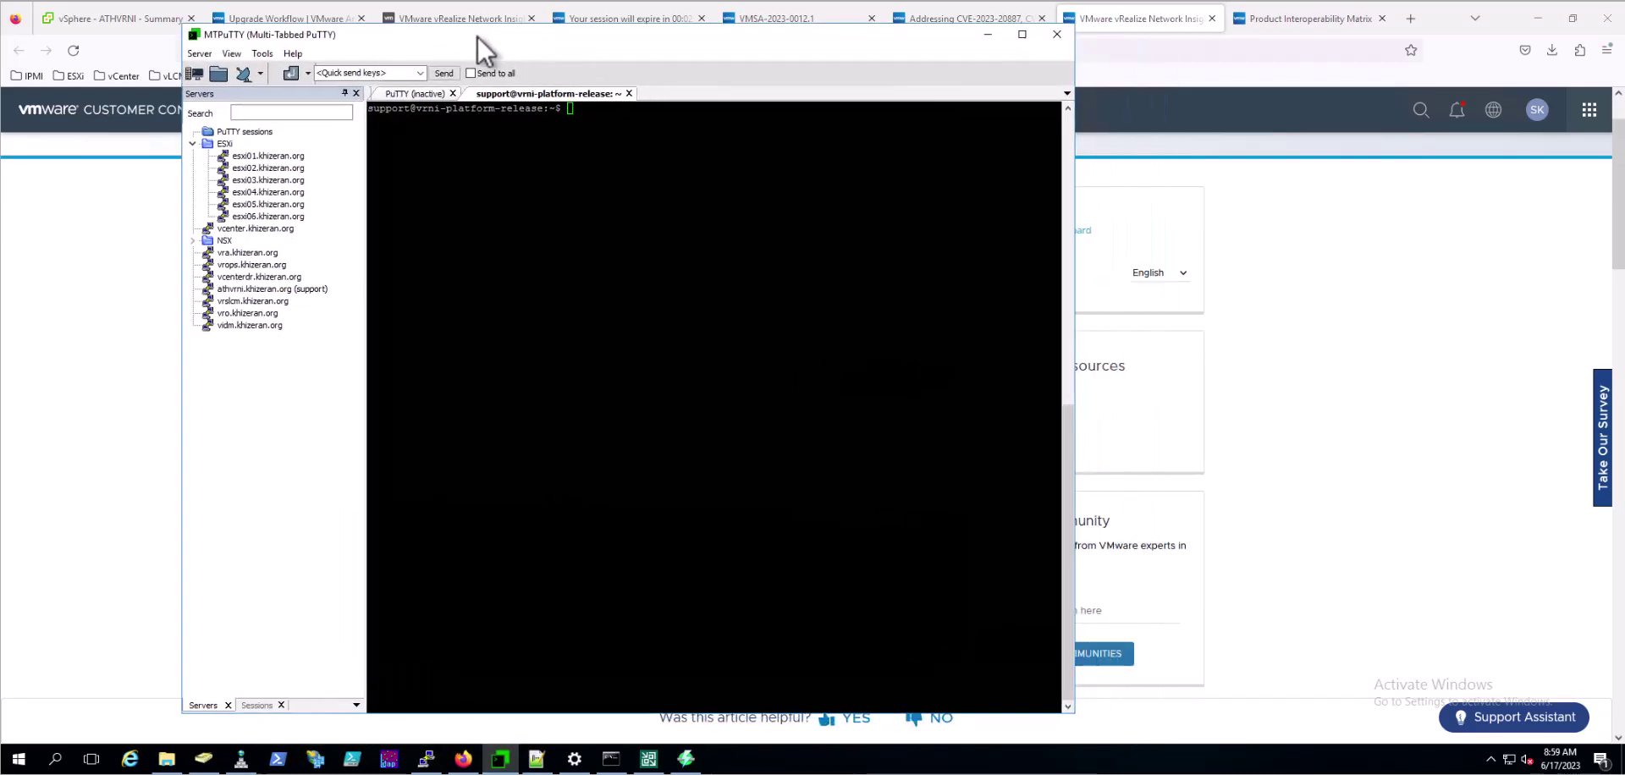
pyautogui.click(639, 108)
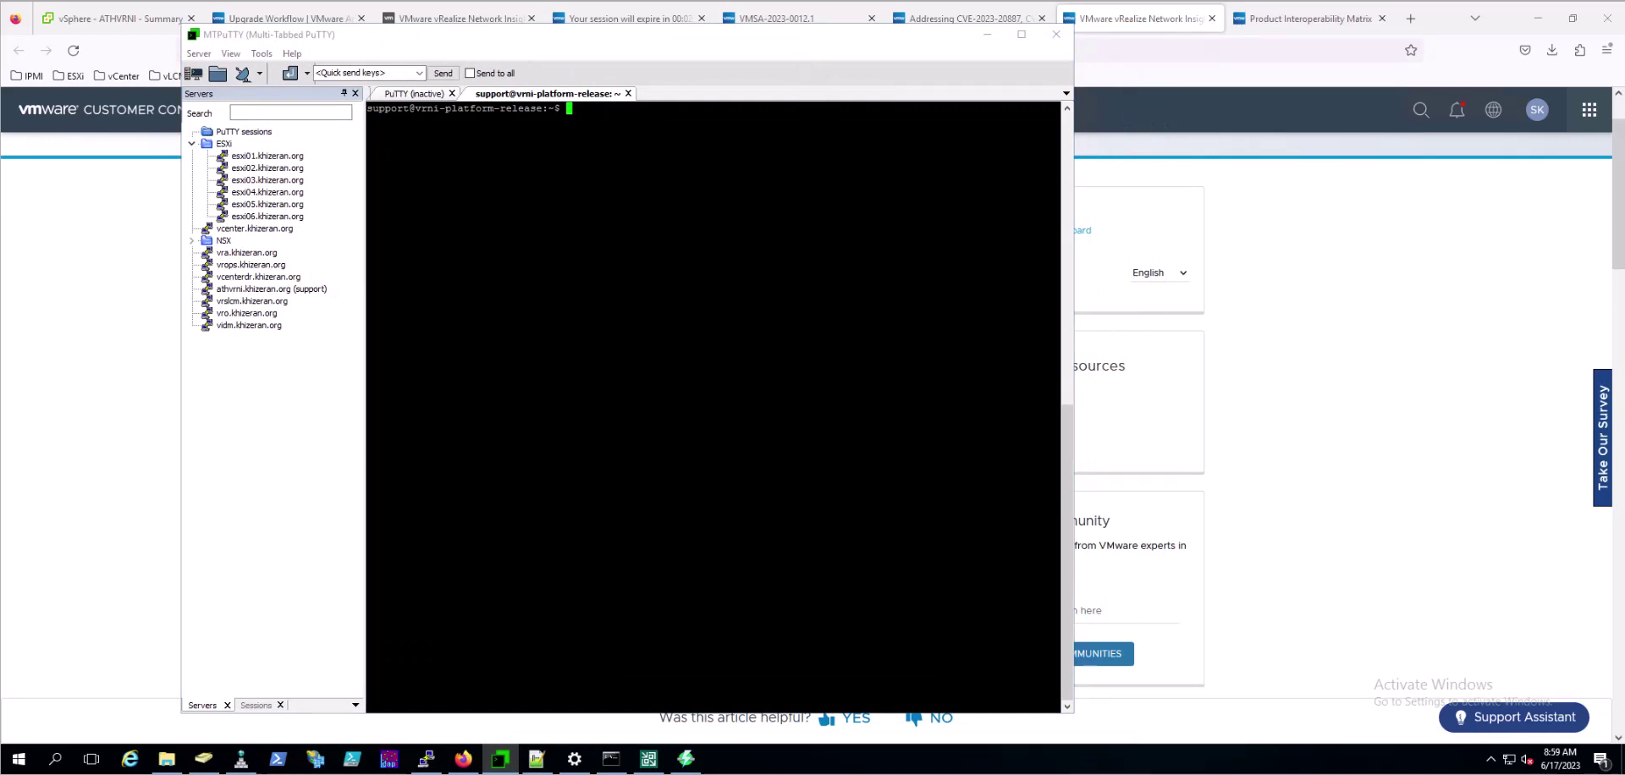
pyautogui.write('ub')
pyautogui.press('Return')
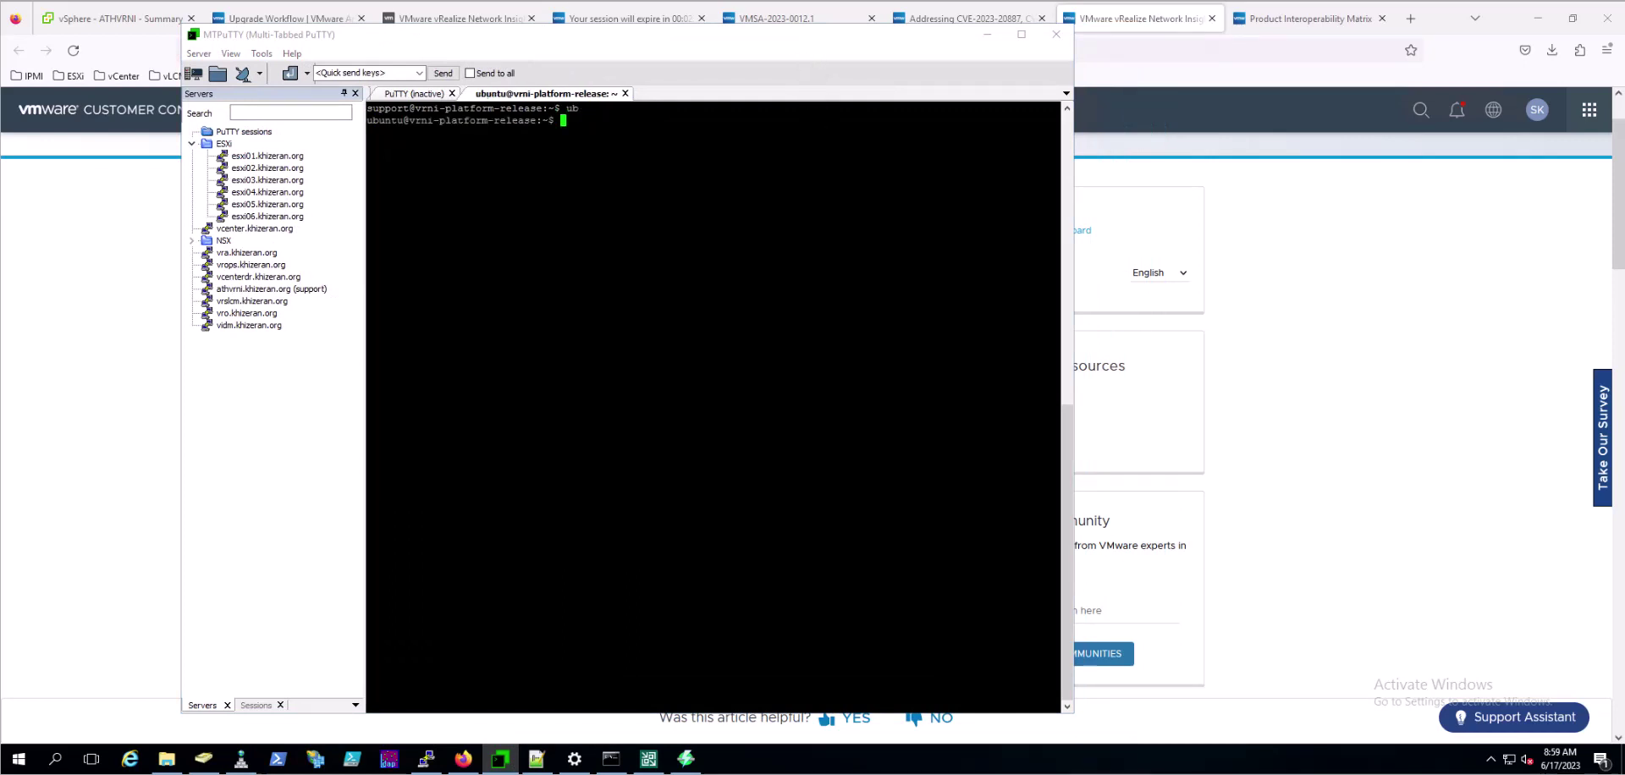
pyautogui.write('ls -lrth /usr/share/nginx/upgradebundle')
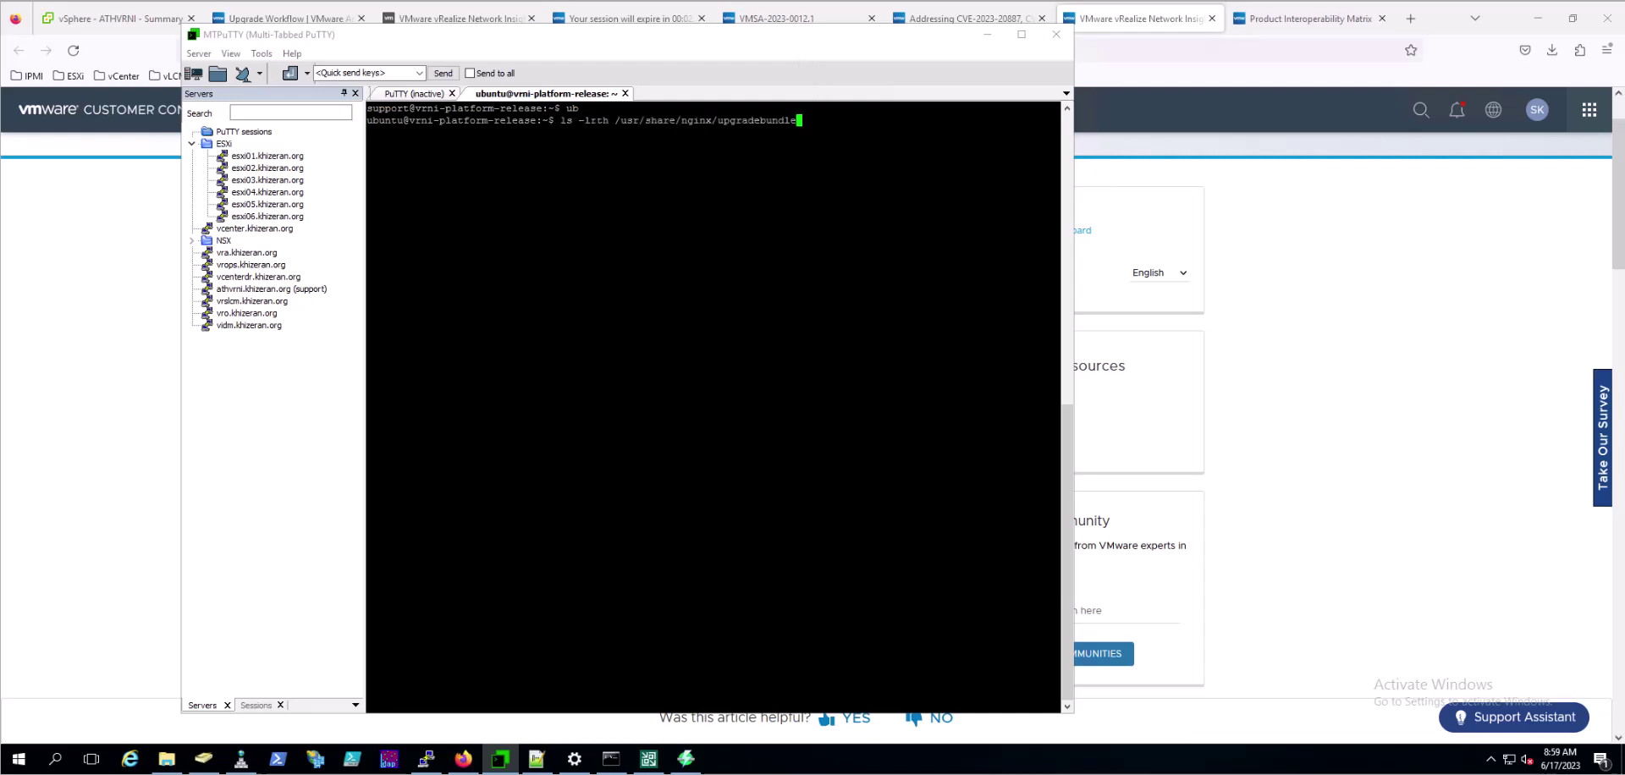
pyautogui.press('Return')
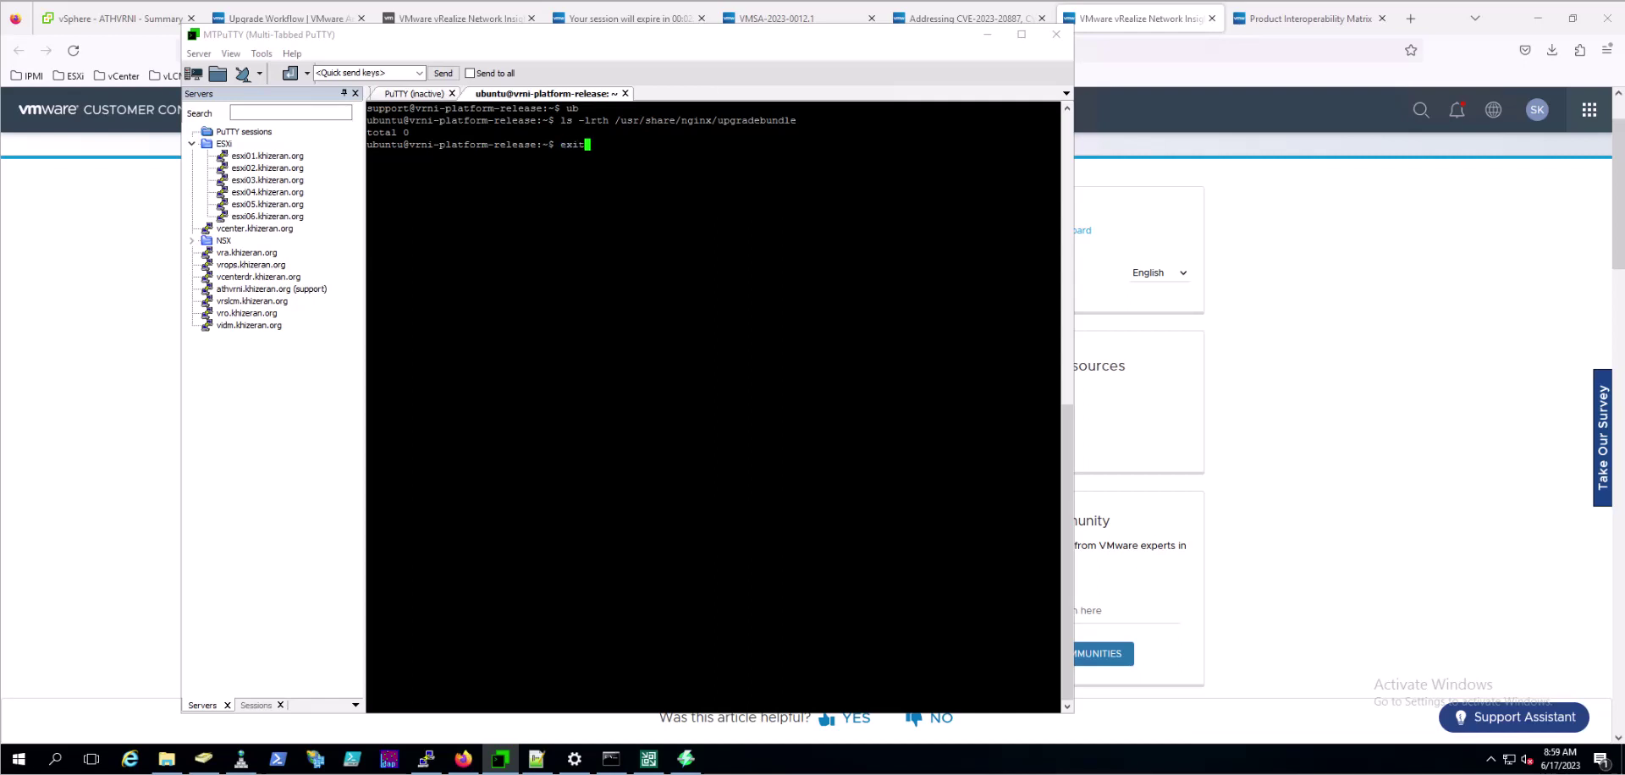
# - Return to the support user and check free disk space with df -h
pyautogui.write('exit')
pyautogui.press('Return')
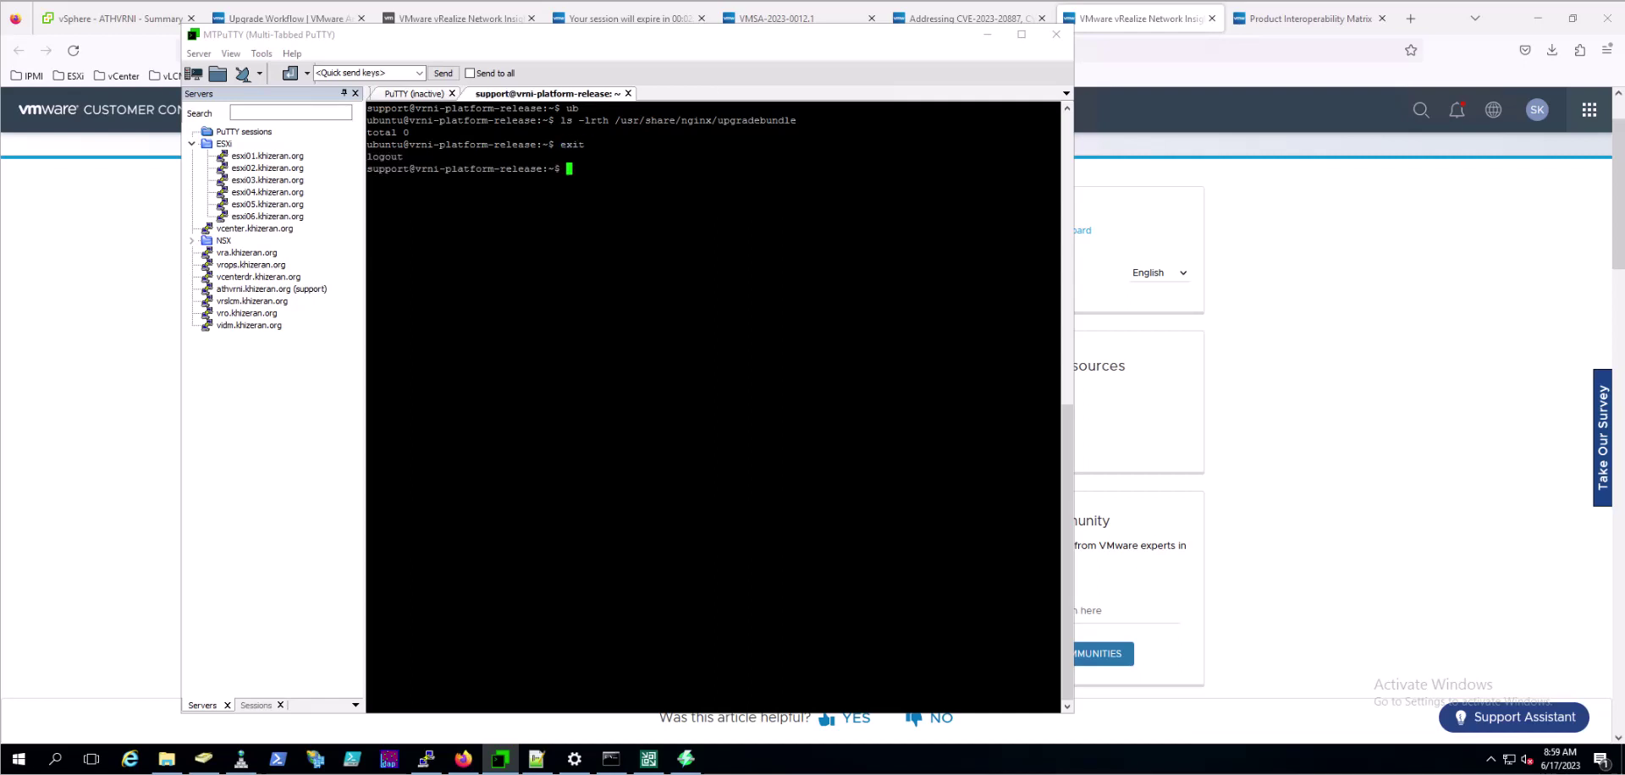
pyautogui.write('df -h')
pyautogui.press('Return')
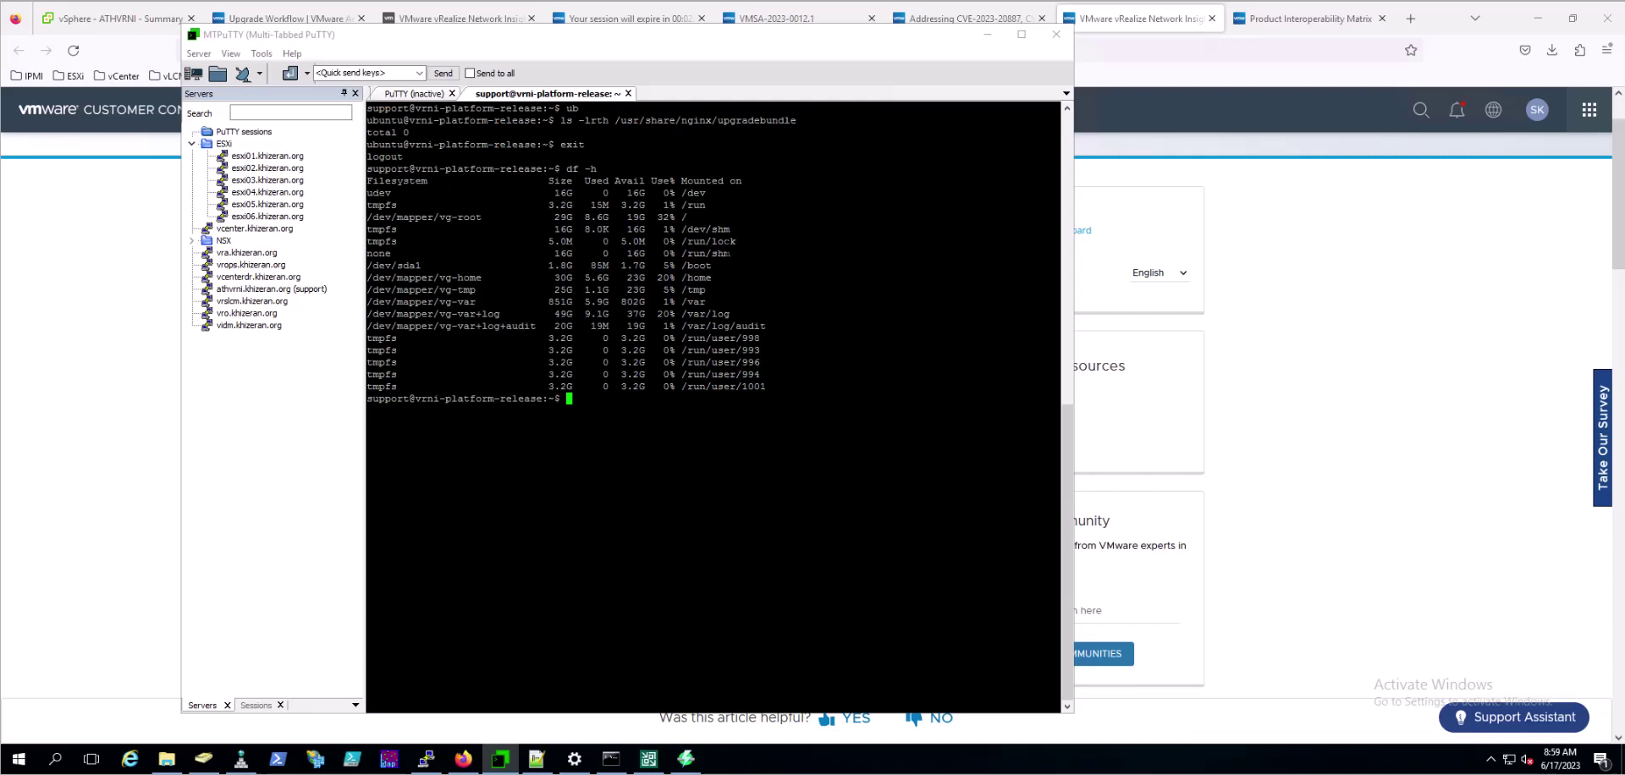
pyautogui.click(989, 35)
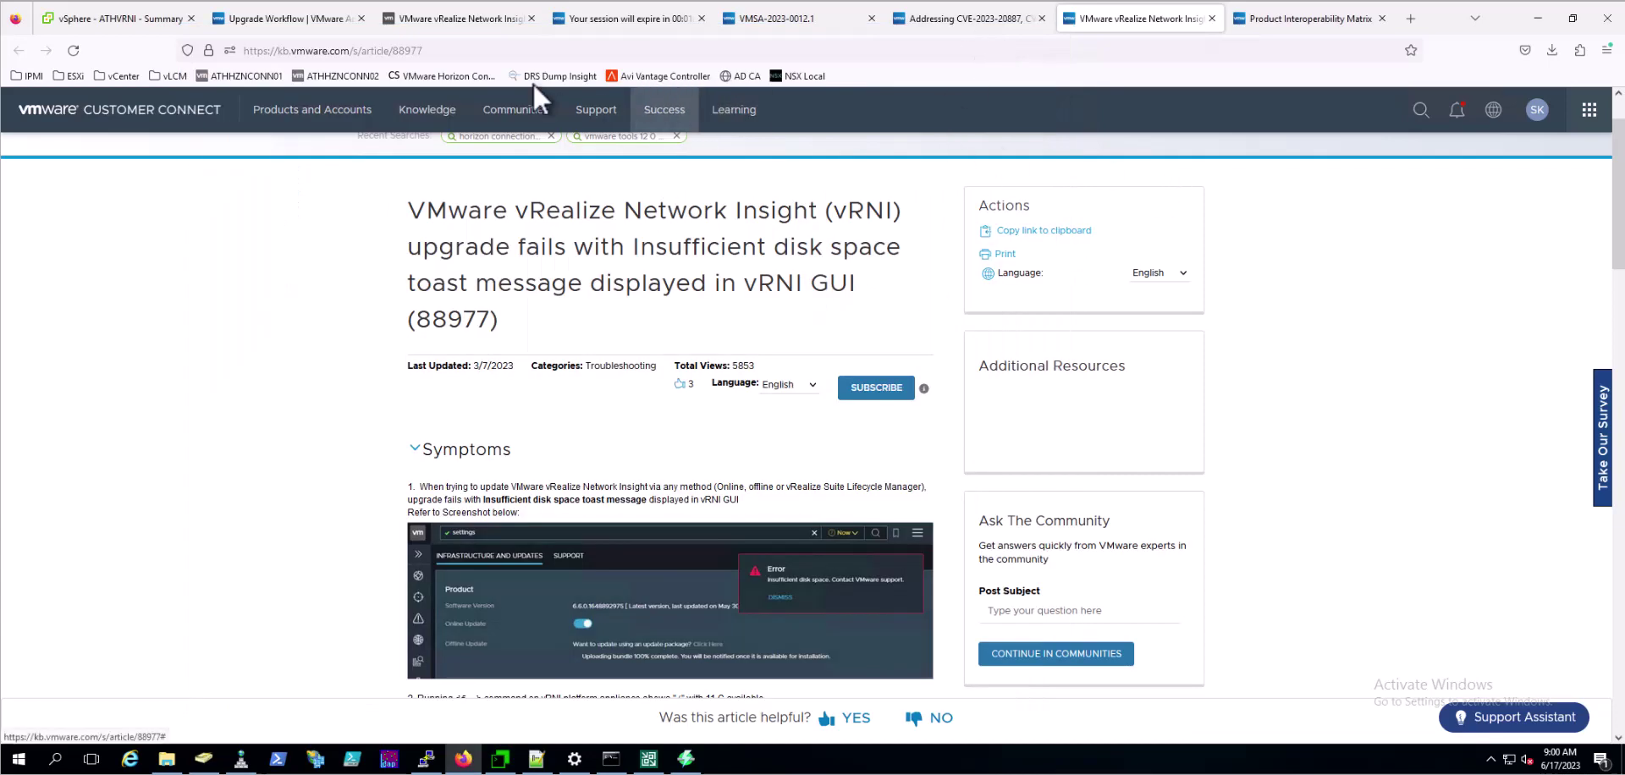
# - Open vRNI Settings > Infrastructure and Updates, showing software version 6.8.0
pyautogui.click(479, 20)
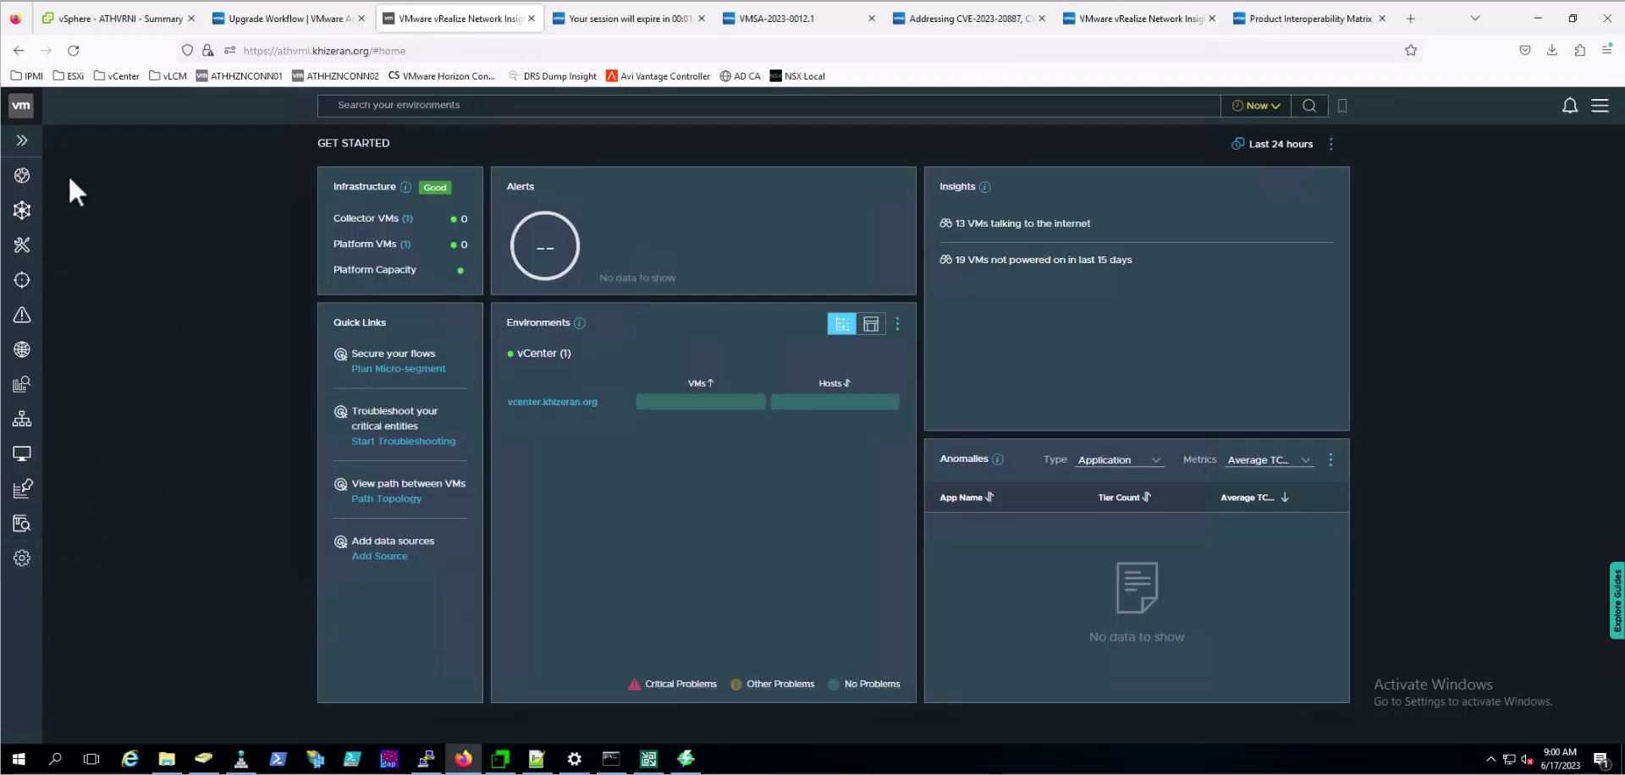
pyautogui.click(25, 559)
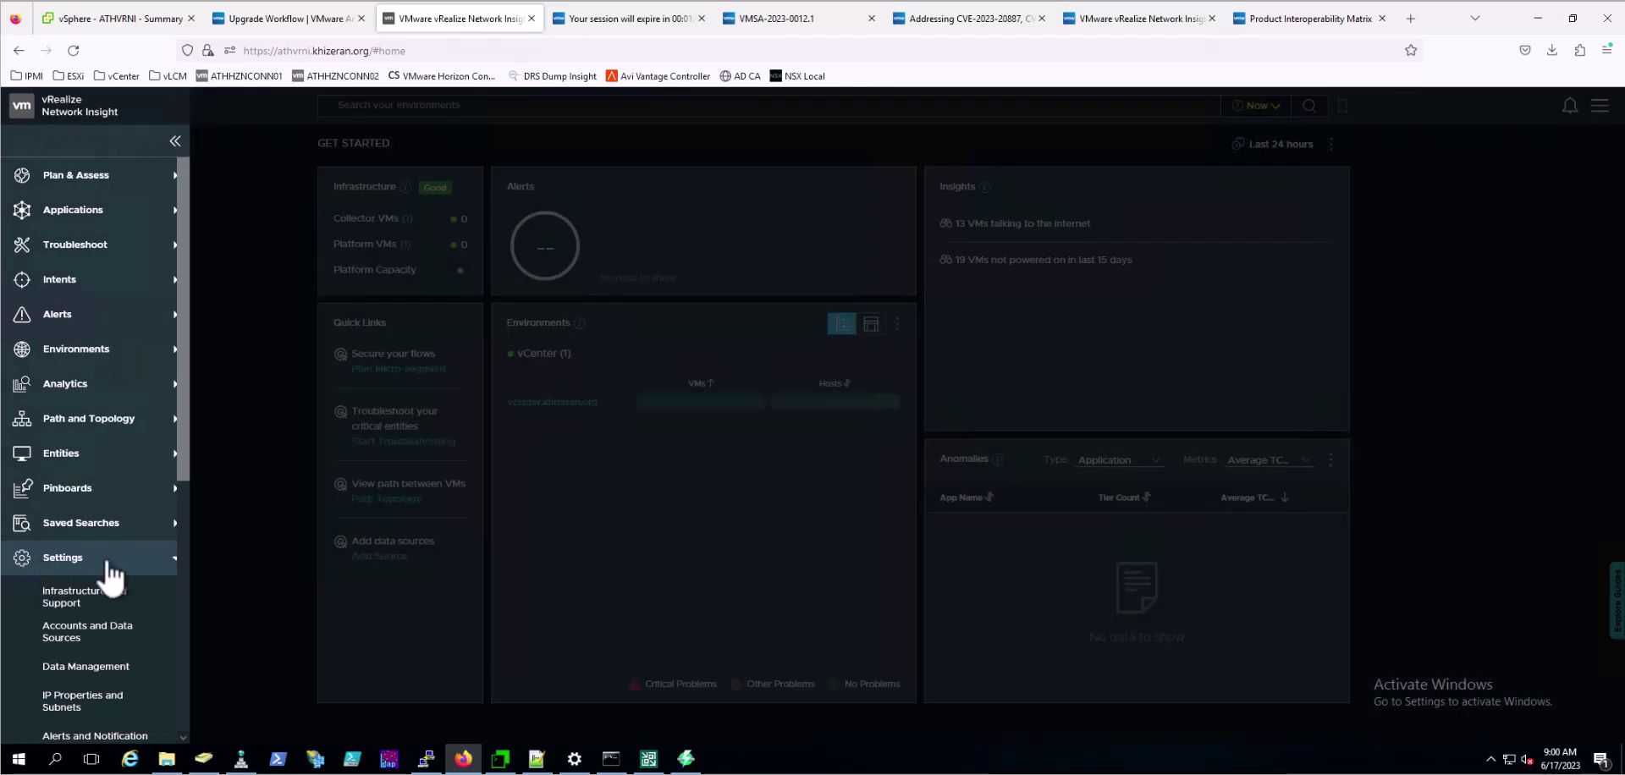
pyautogui.click(111, 611)
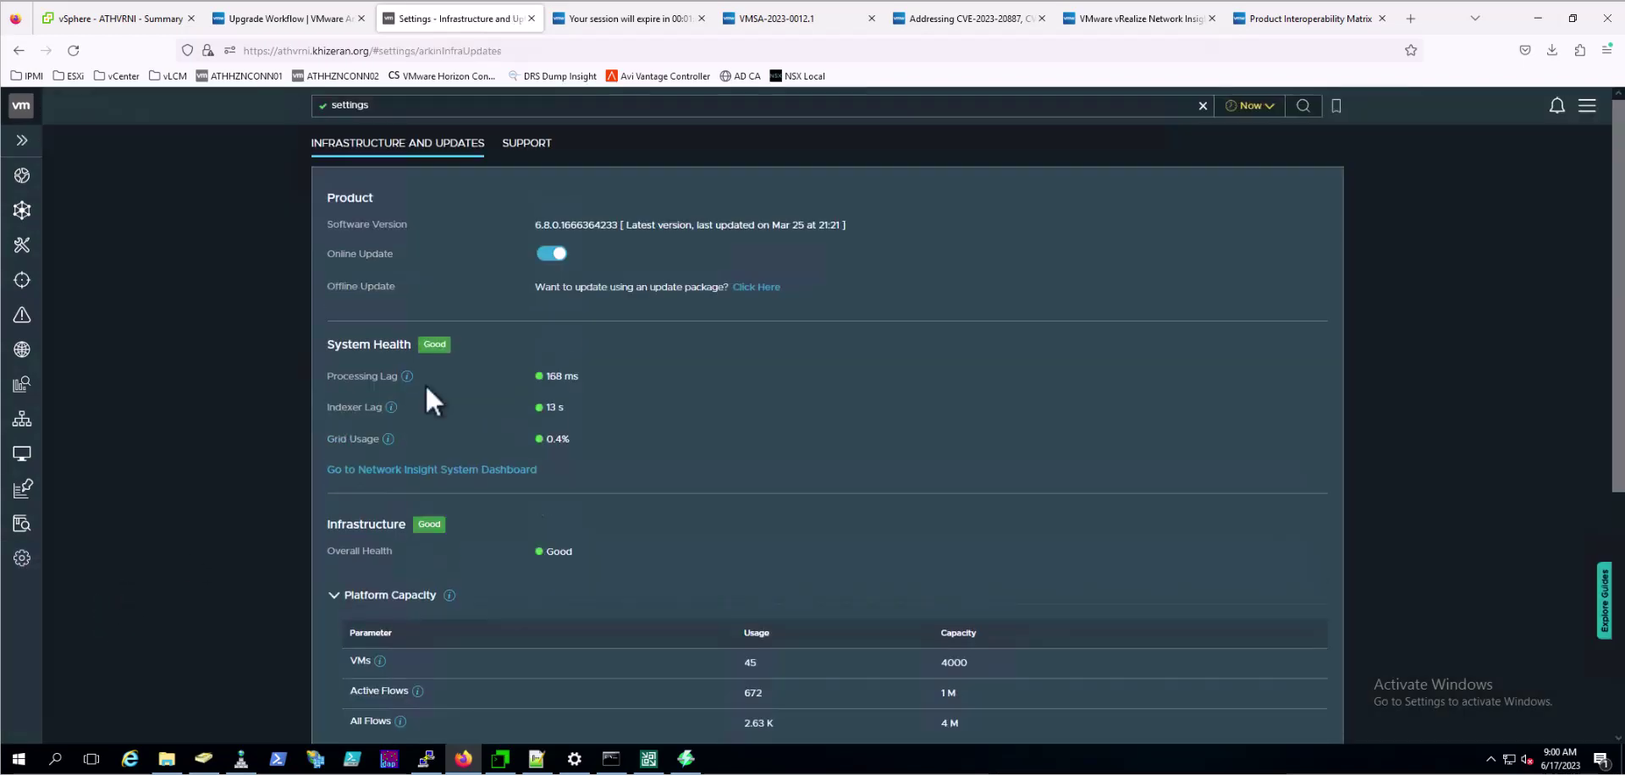
# - Upload the 6.10.0.1680883302 .upgrade.bundle file as an offline update package
pyautogui.click(767, 287)
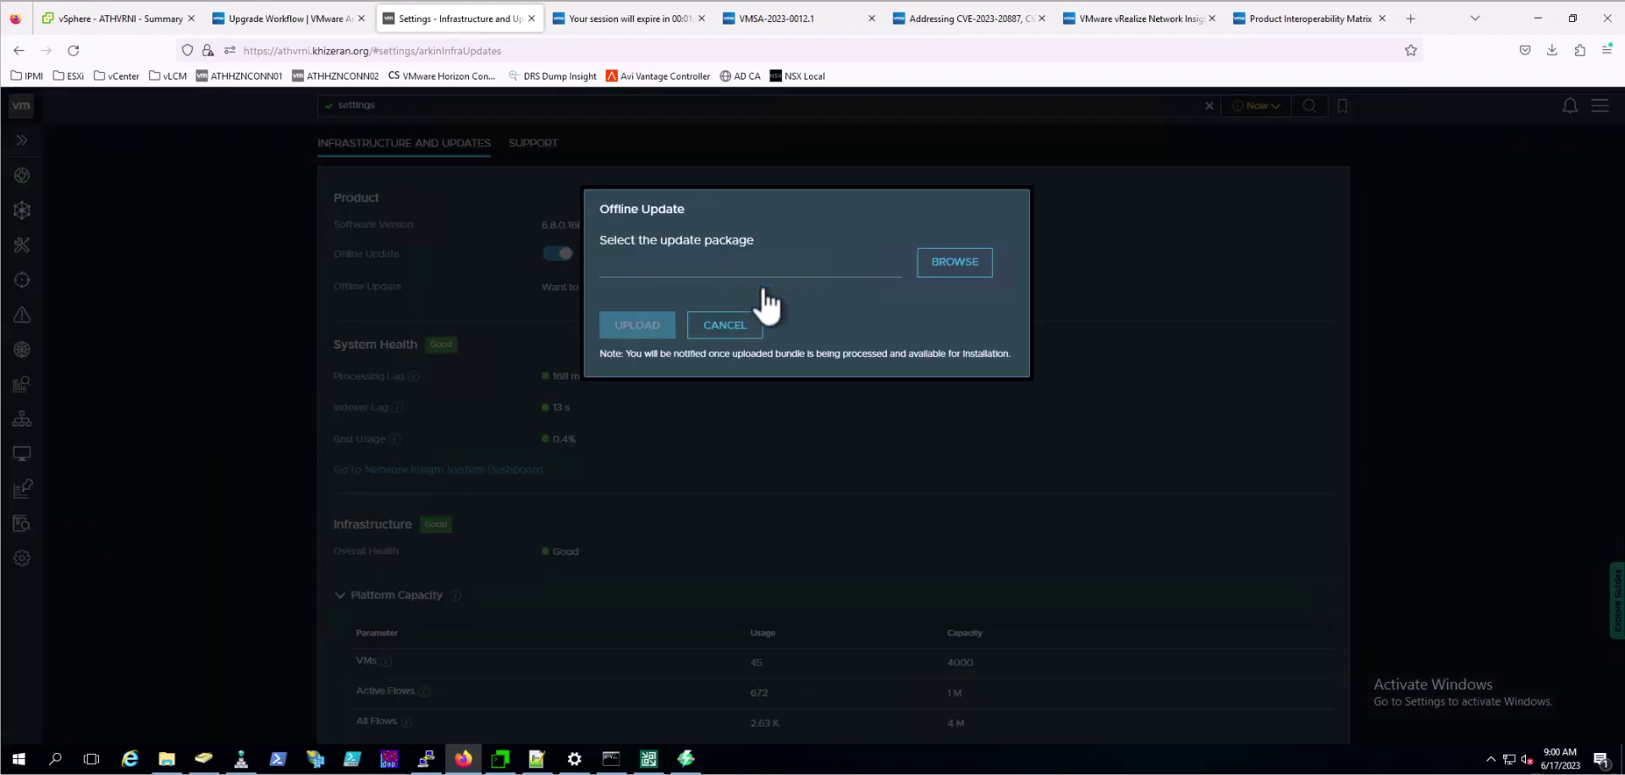
pyautogui.click(936, 273)
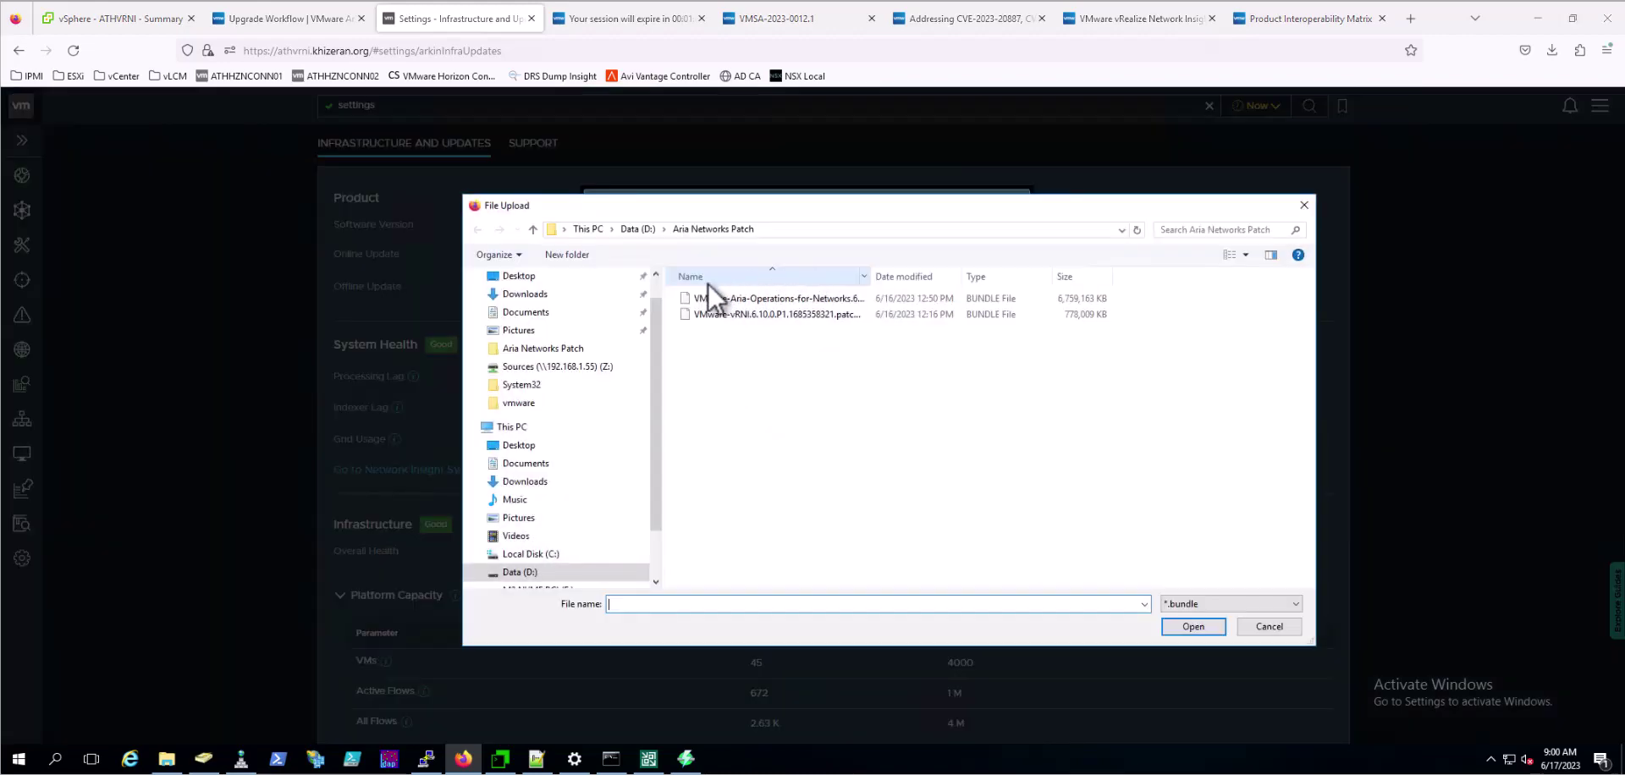
pyautogui.click(820, 300)
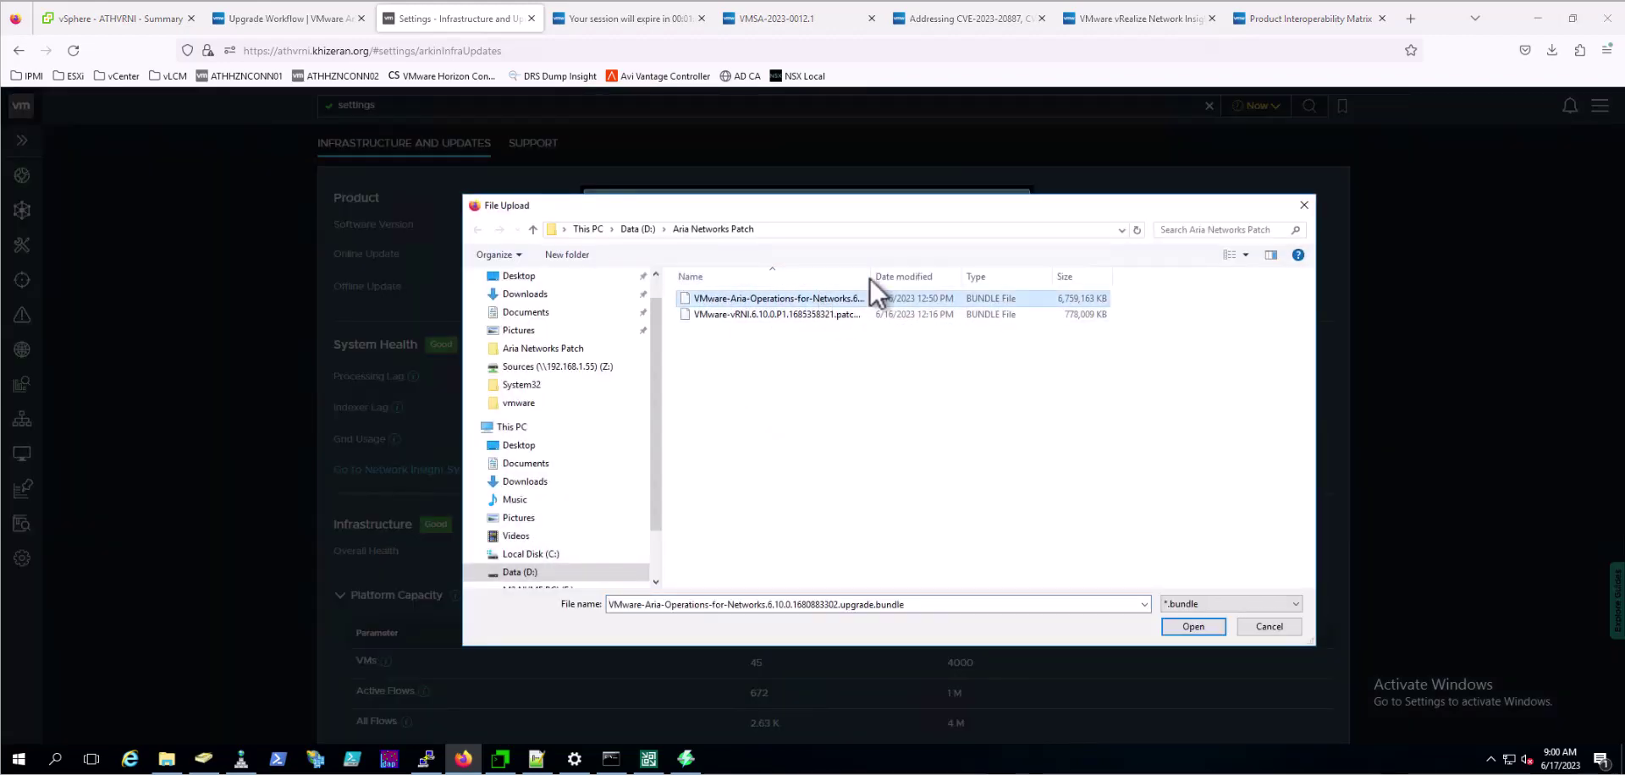
pyautogui.moveTo(869, 275); pyautogui.dragTo(957, 275)
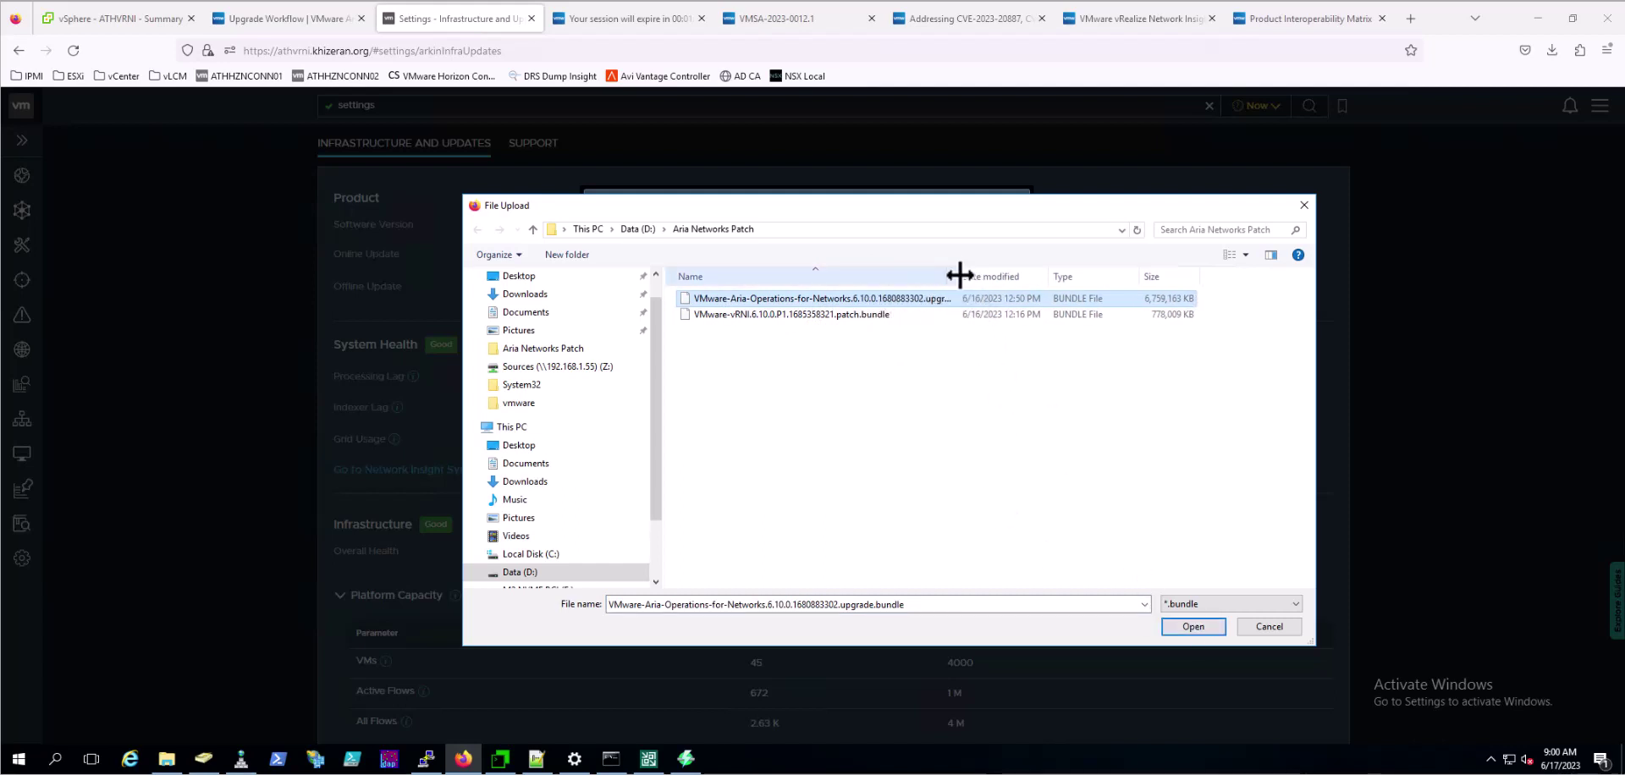
pyautogui.moveTo(958, 276); pyautogui.dragTo(1028, 275)
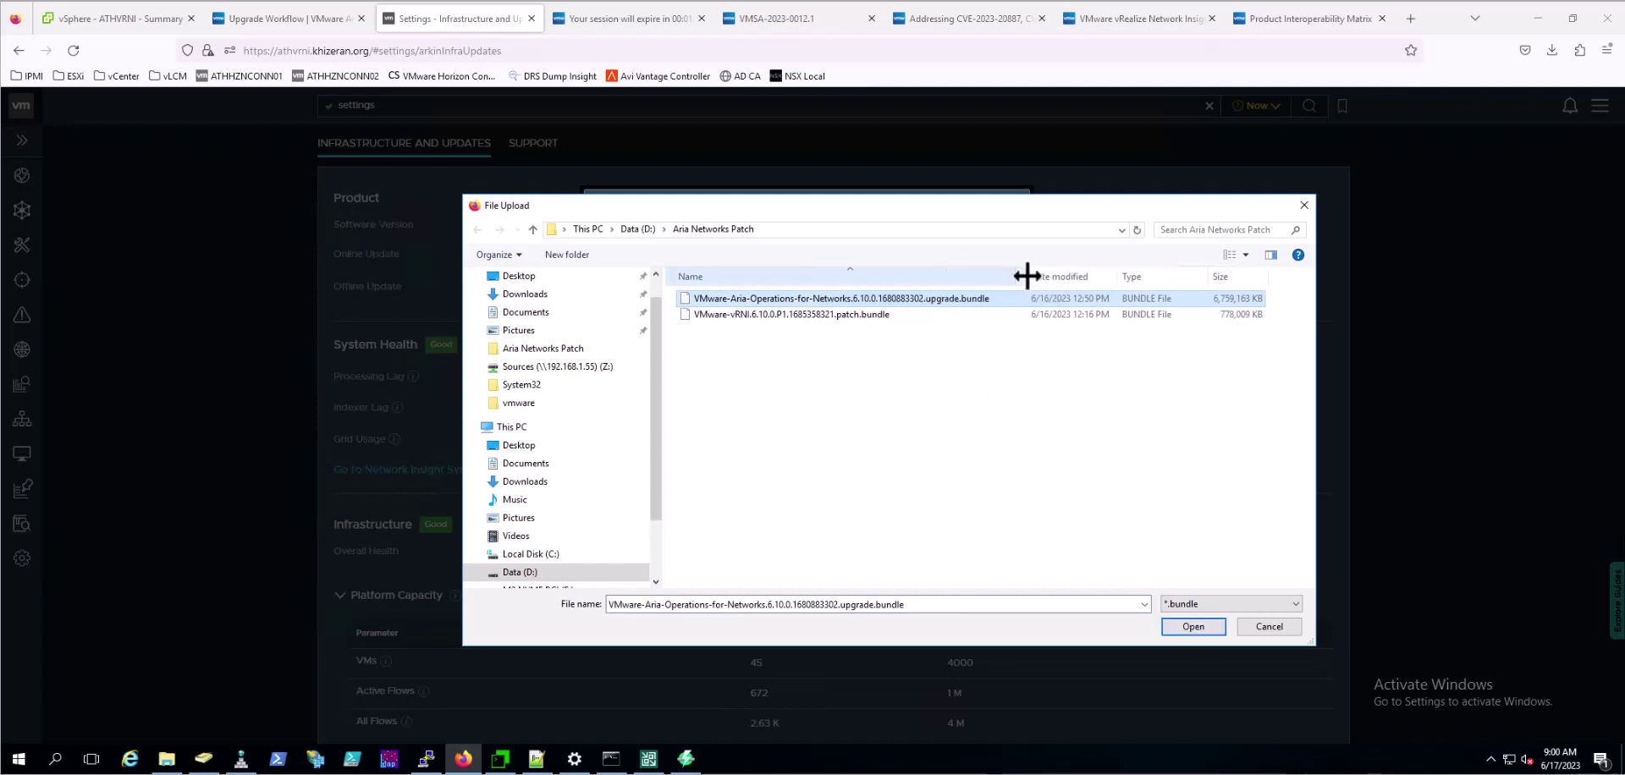
pyautogui.click(1194, 626)
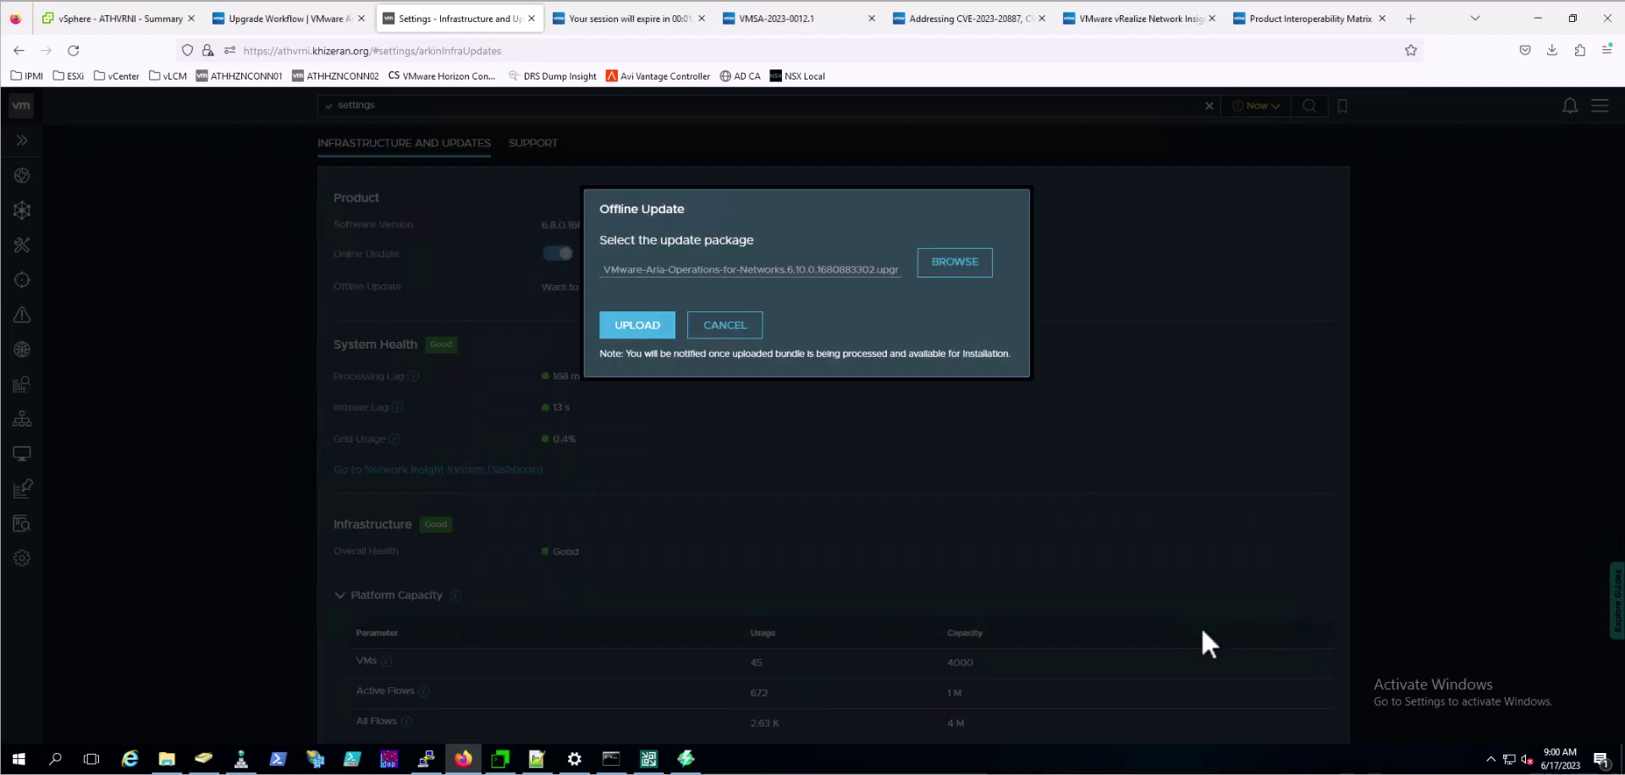
pyautogui.click(657, 332)
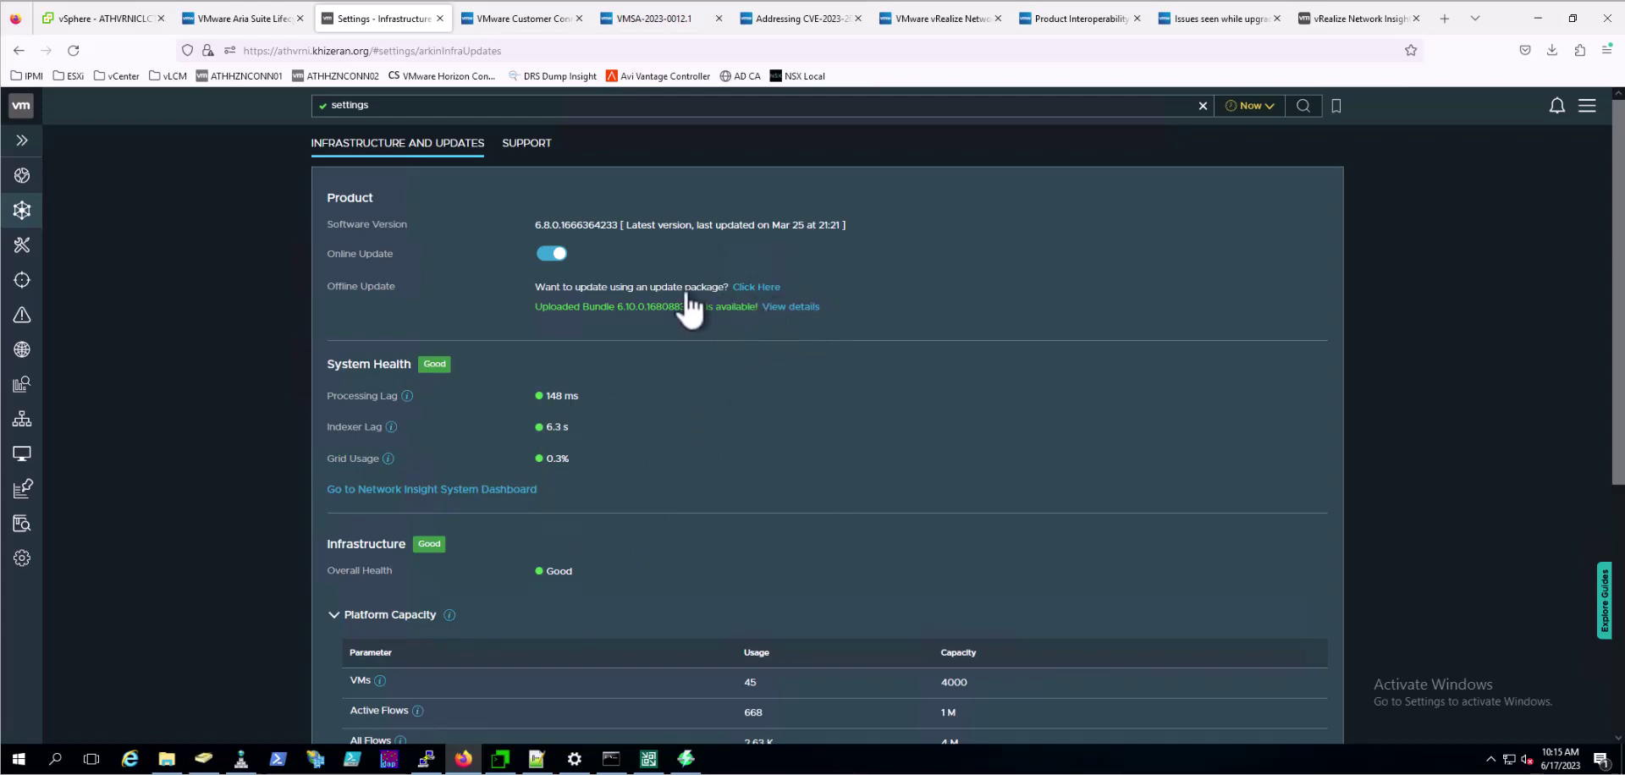
# - Reconnect the dropped appliance session and check disk usage with df -h
pyautogui.click(500, 760)
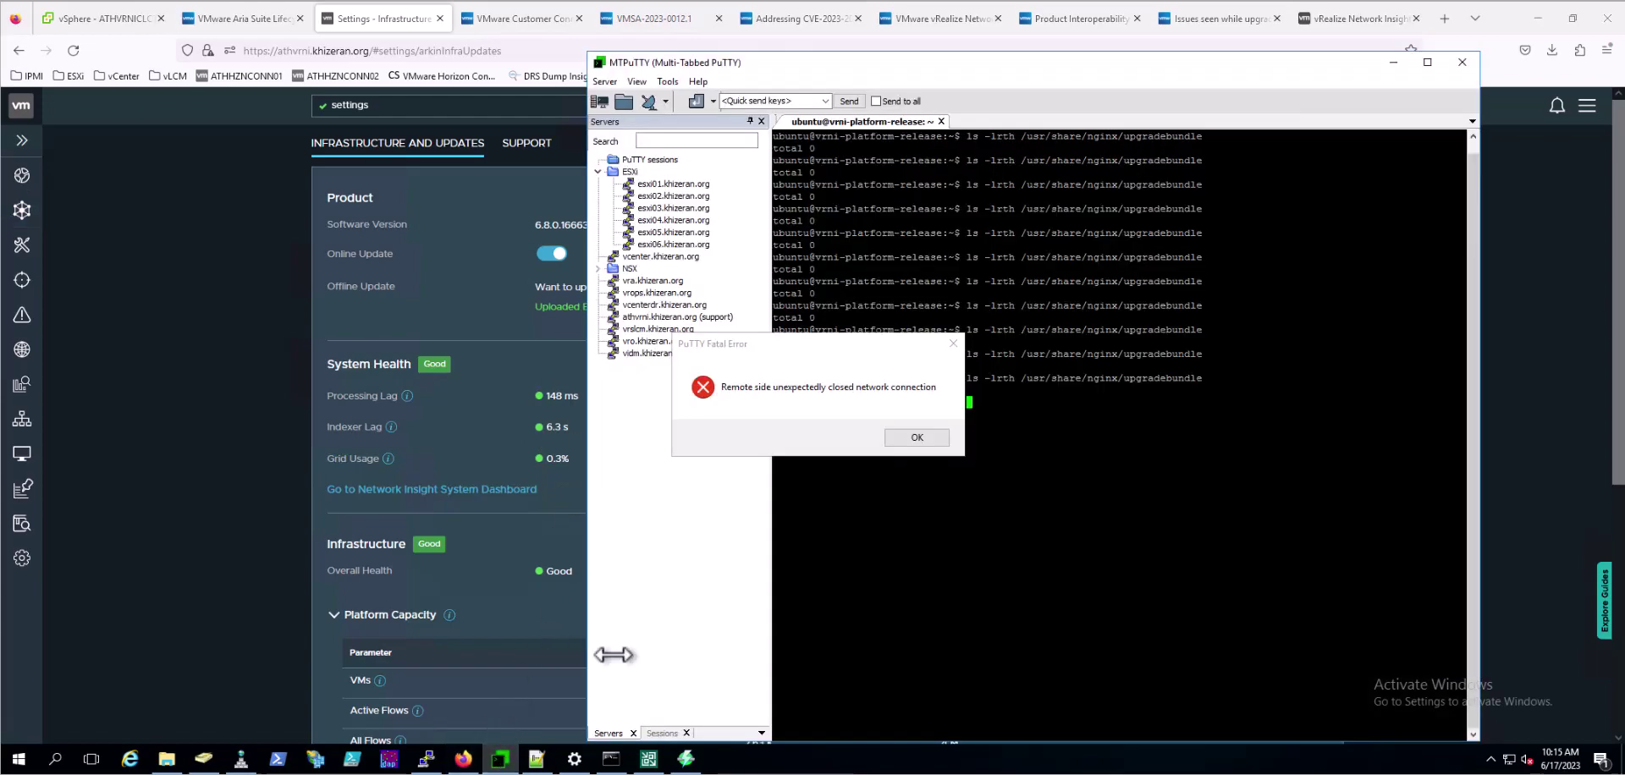
pyautogui.click(920, 435)
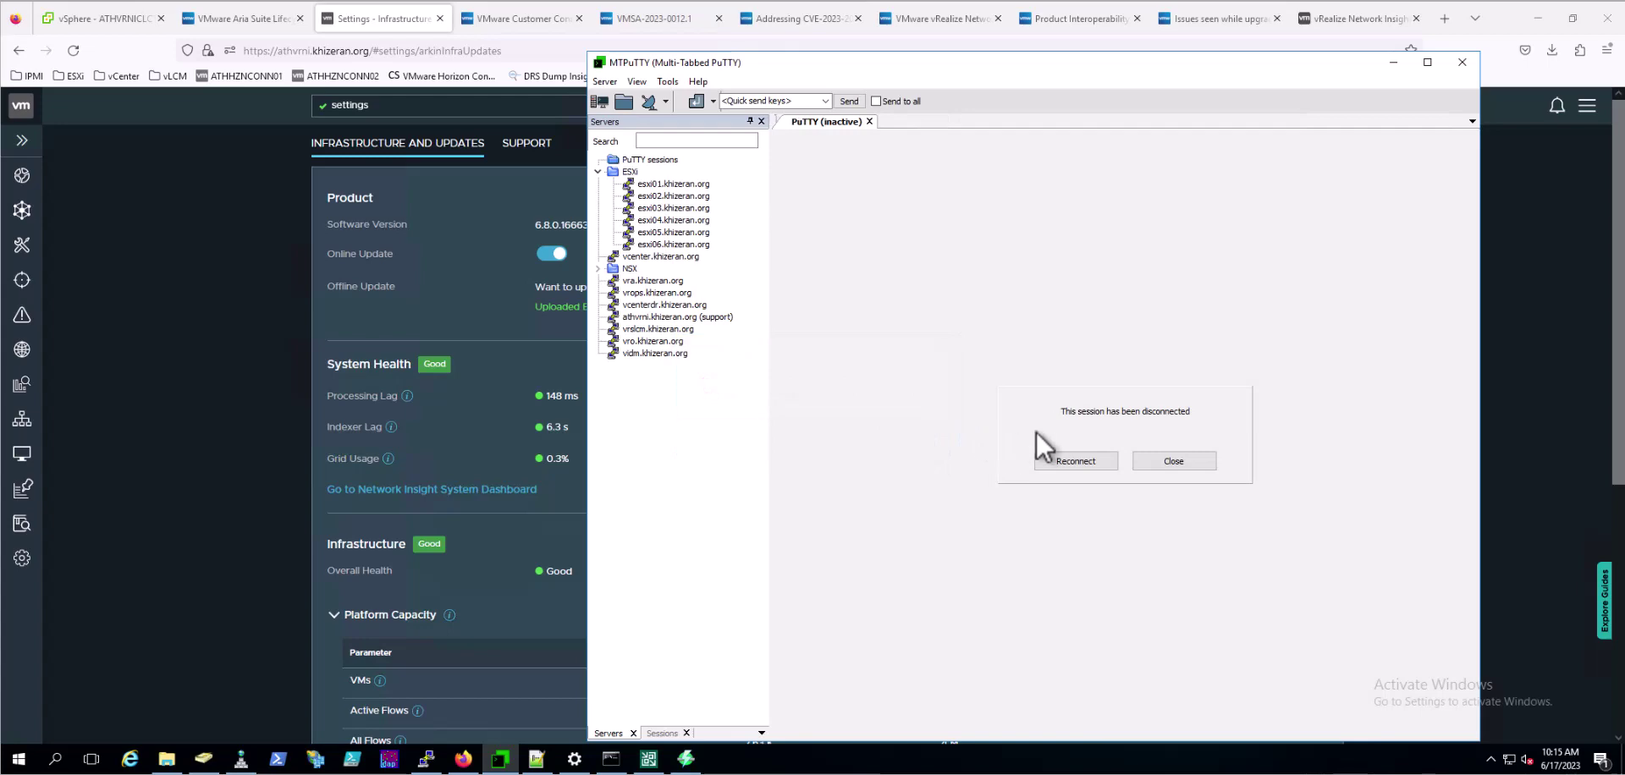
pyautogui.click(1071, 461)
pyautogui.moveTo(920, 65); pyautogui.dragTo(699, 56)
pyautogui.write('ub')
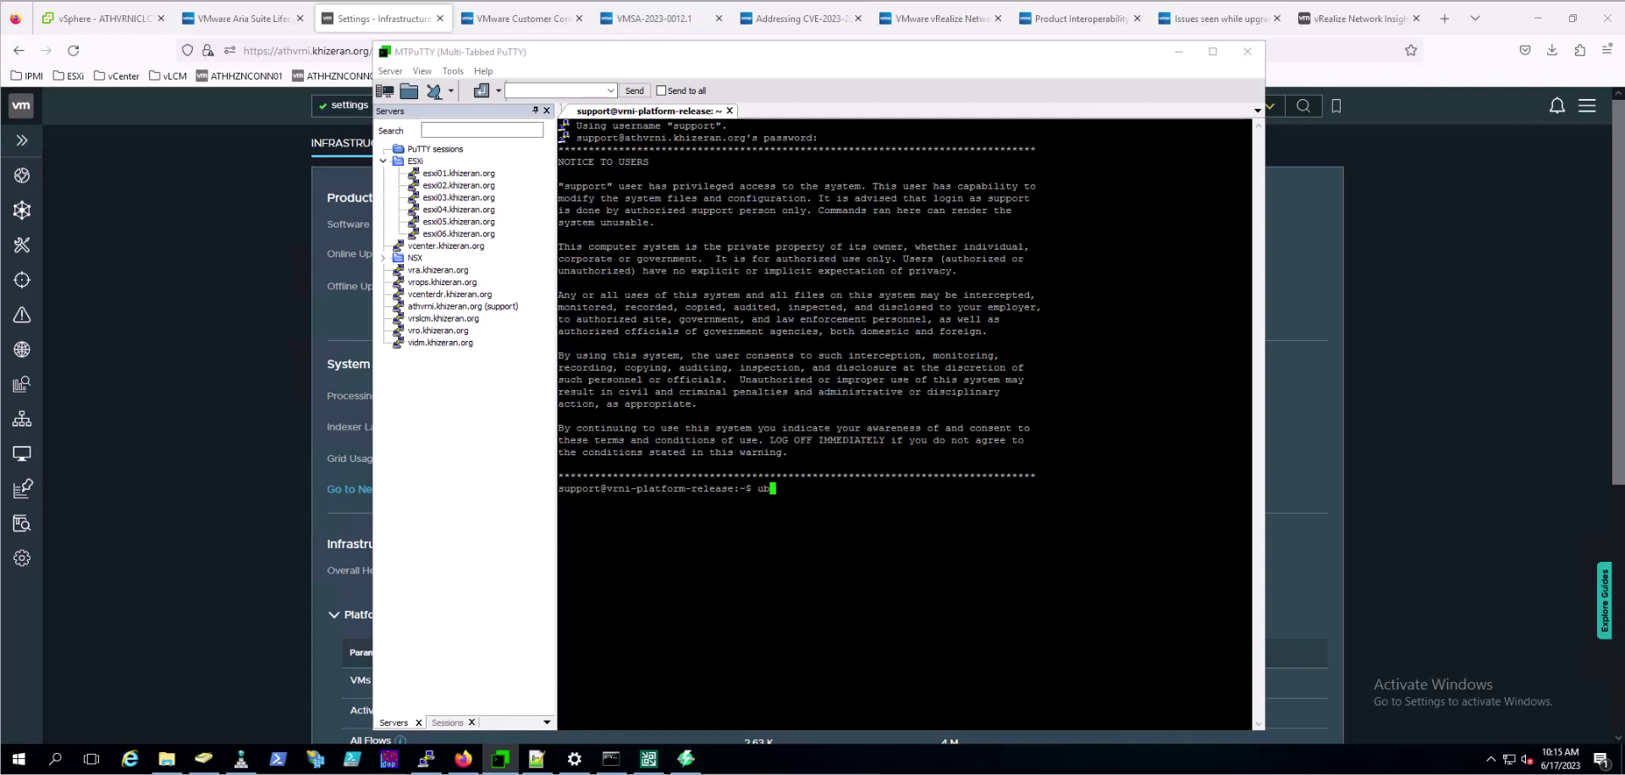
pyautogui.press('BackSpace')
pyautogui.press('BackSpace')
pyautogui.write('df -h')
pyautogui.press('Return')
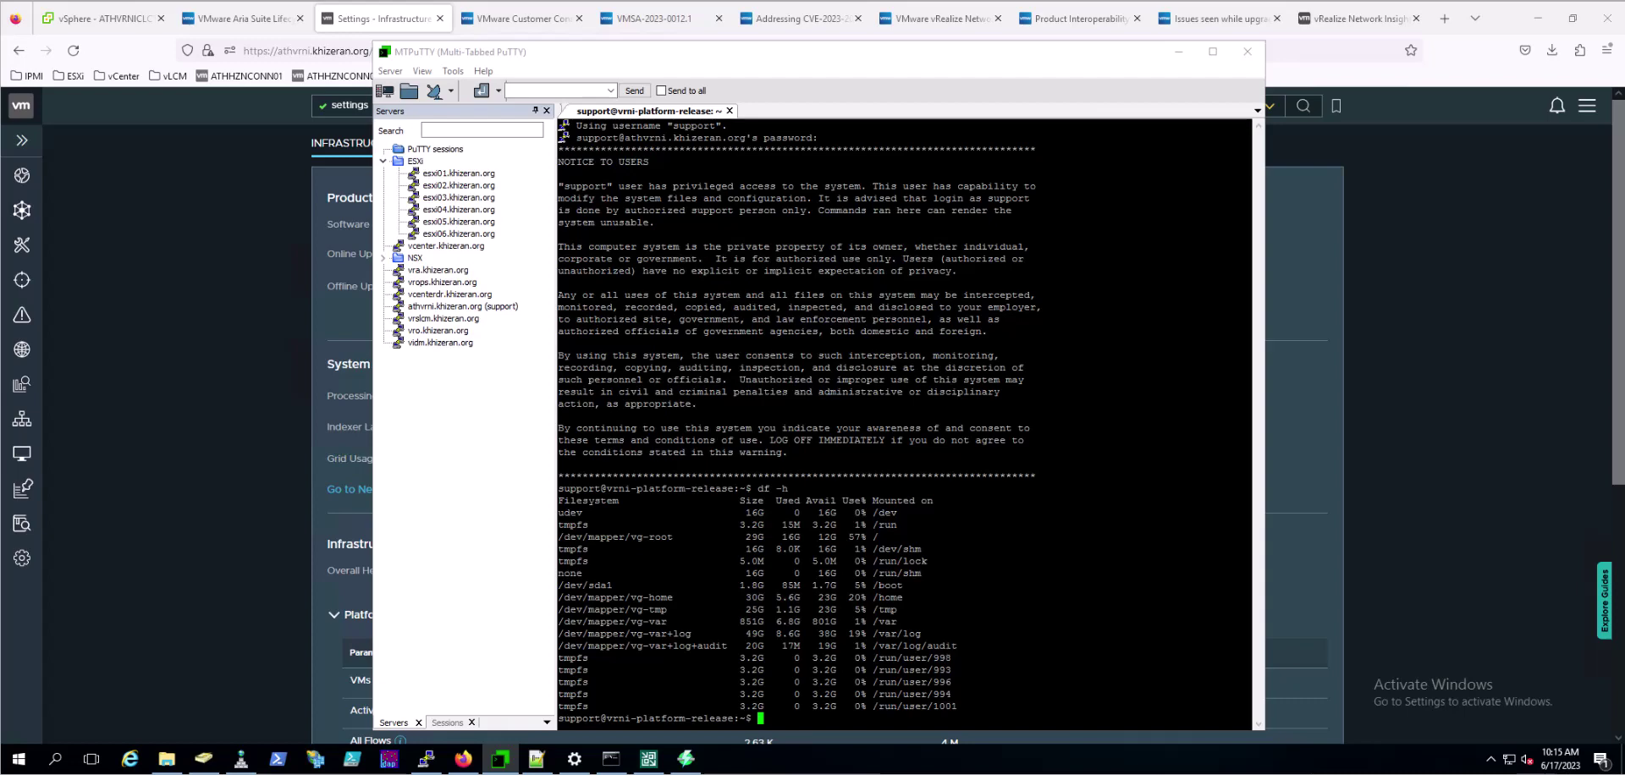
# - As ubuntu, list the upgrade bundle directory and find the 6.10.0.1680883302 folder
pyautogui.write('ub')
pyautogui.press('Return')
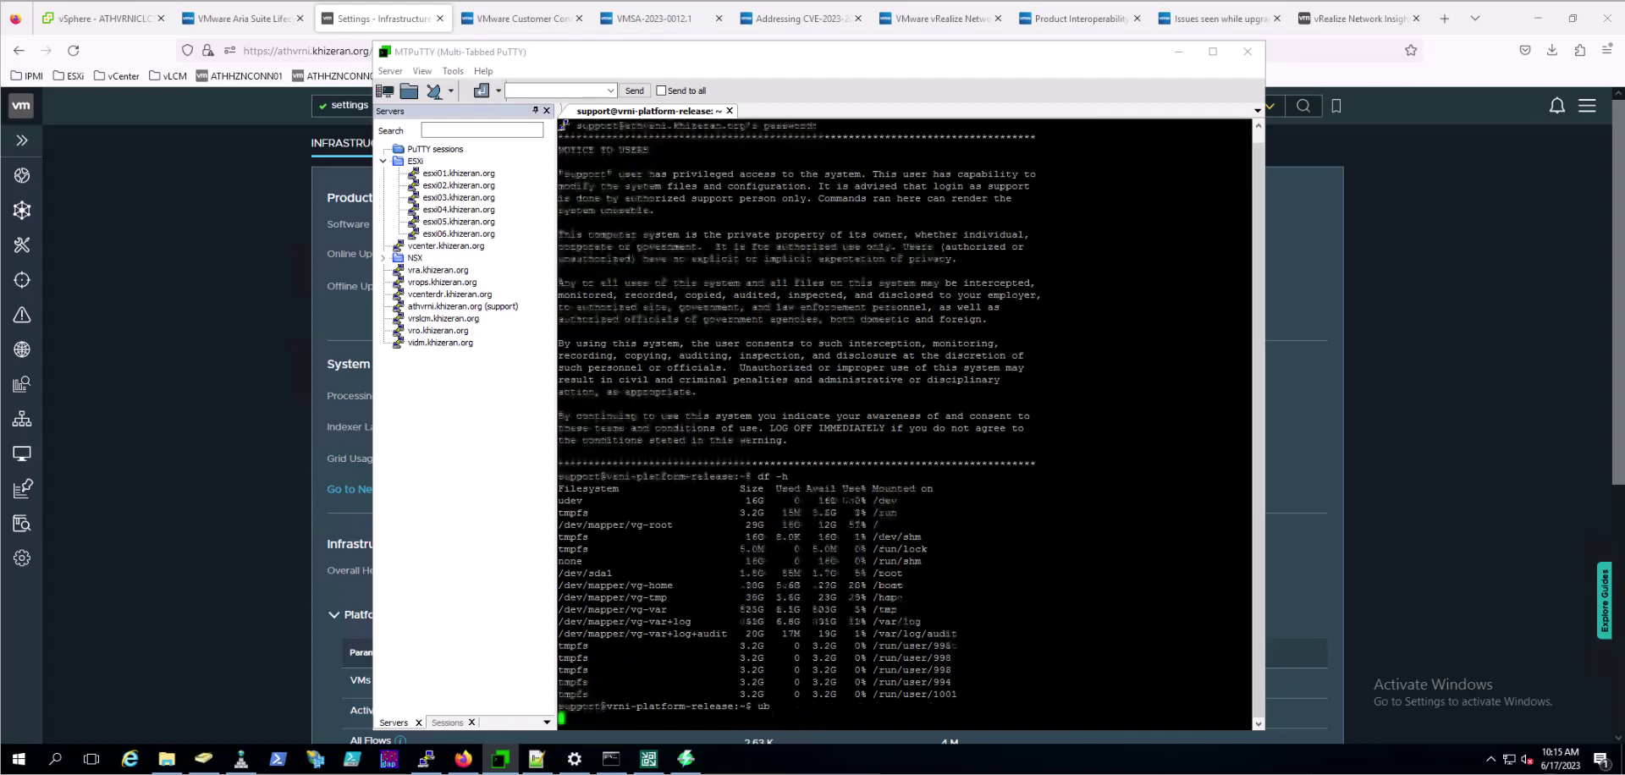
pyautogui.press('Up')
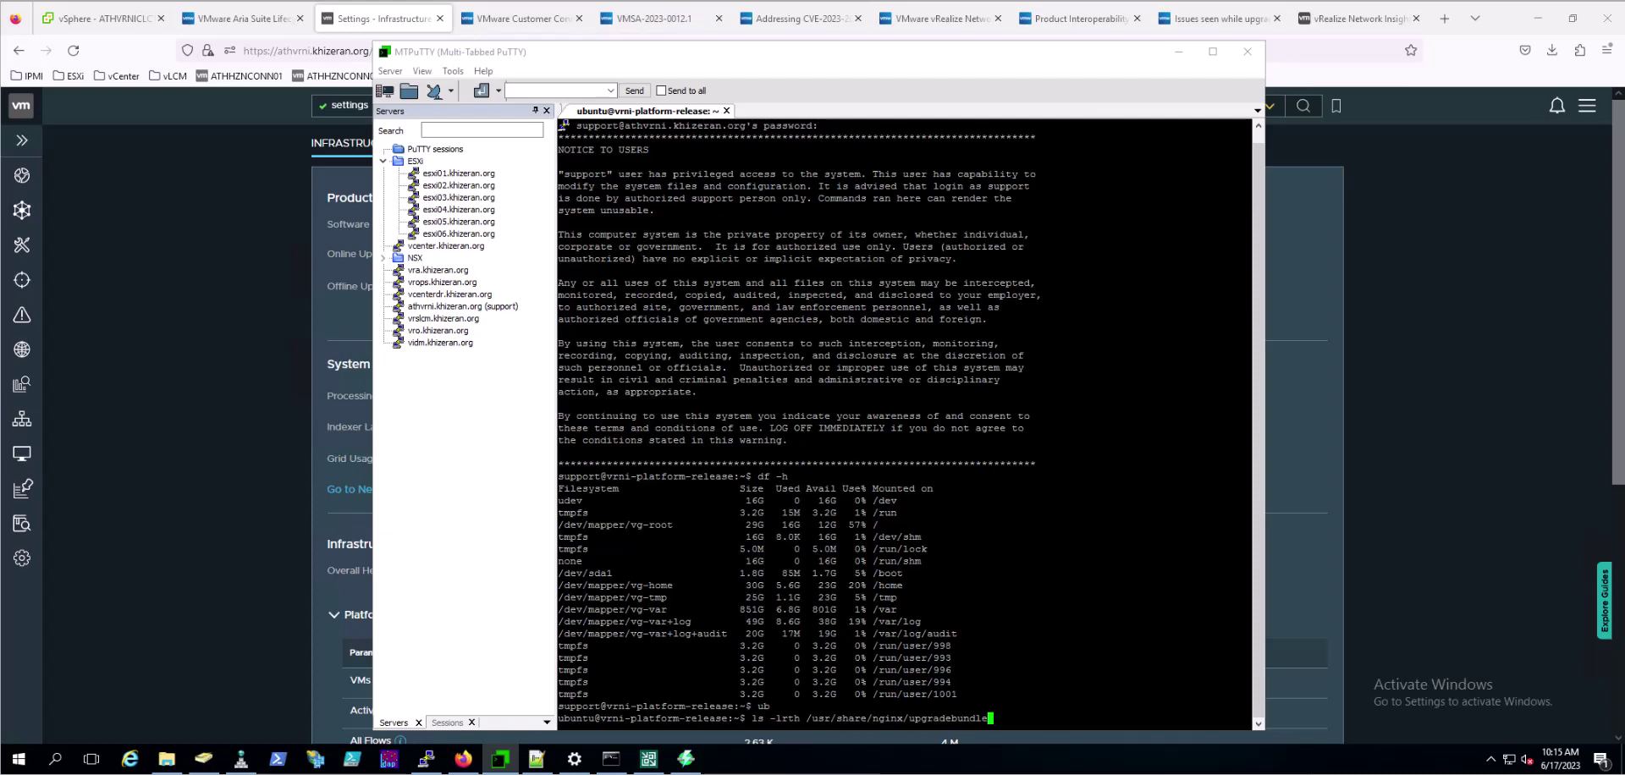
pyautogui.press('Return')
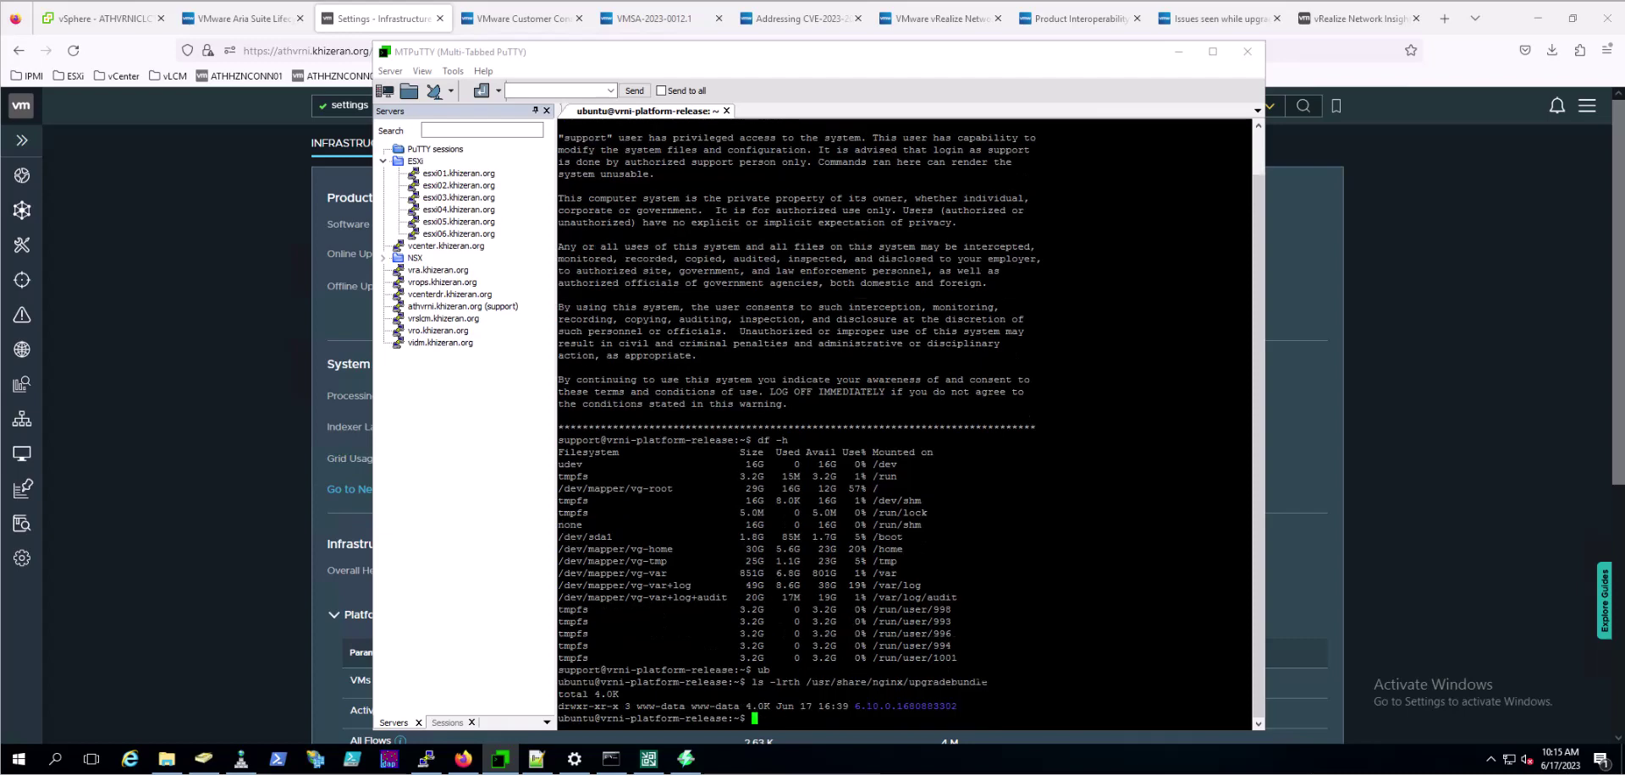
pyautogui.moveTo(1244, 706); pyautogui.dragTo(757, 706)
pyautogui.click(847, 706)
# - Acknowledge the 6.10.0 bundle's warnings and confirm the update to start pre-checks
pyautogui.click(1177, 52)
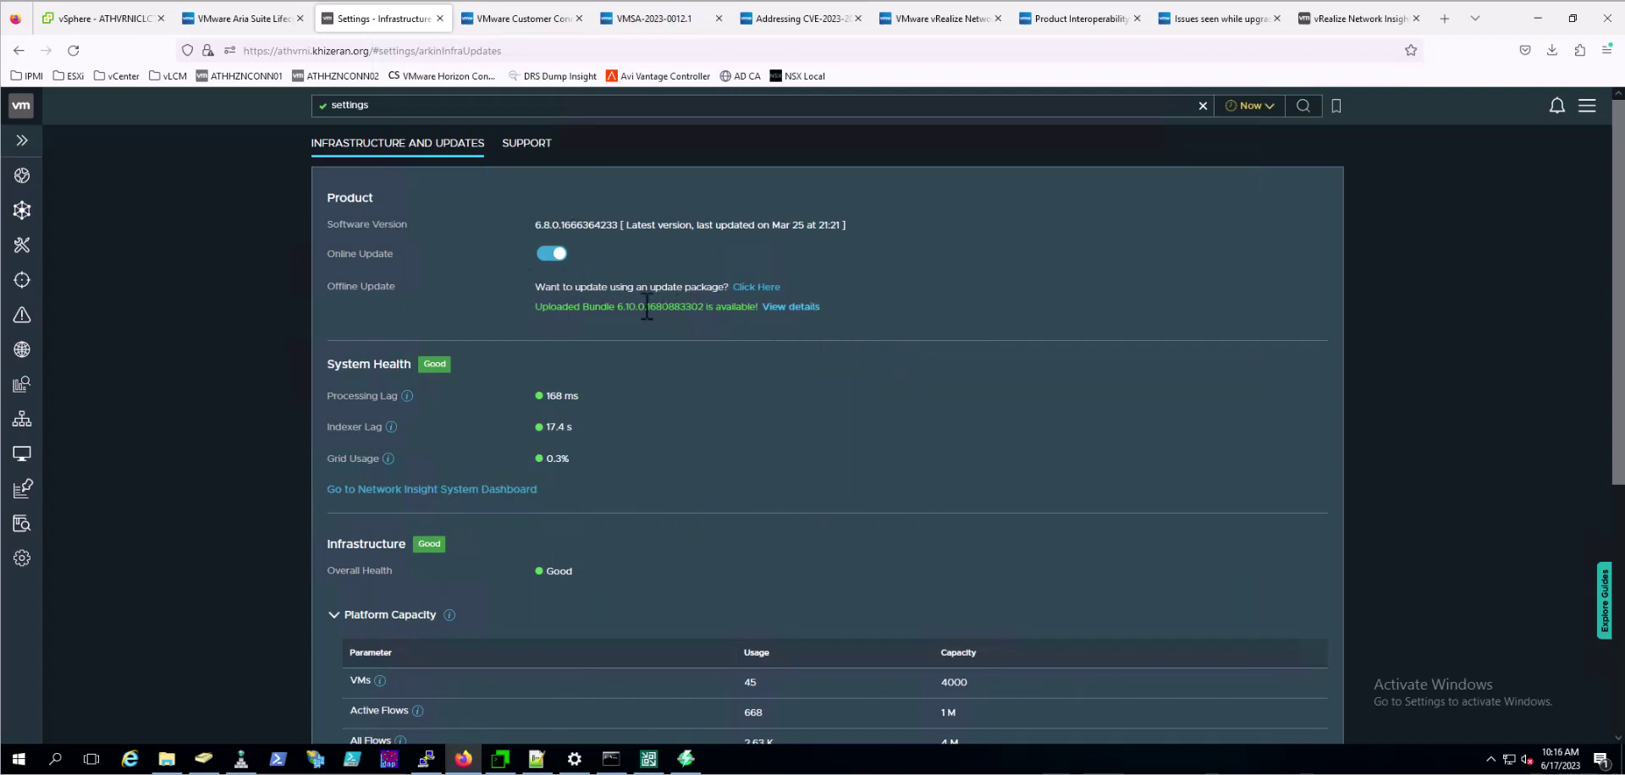
pyautogui.click(818, 308)
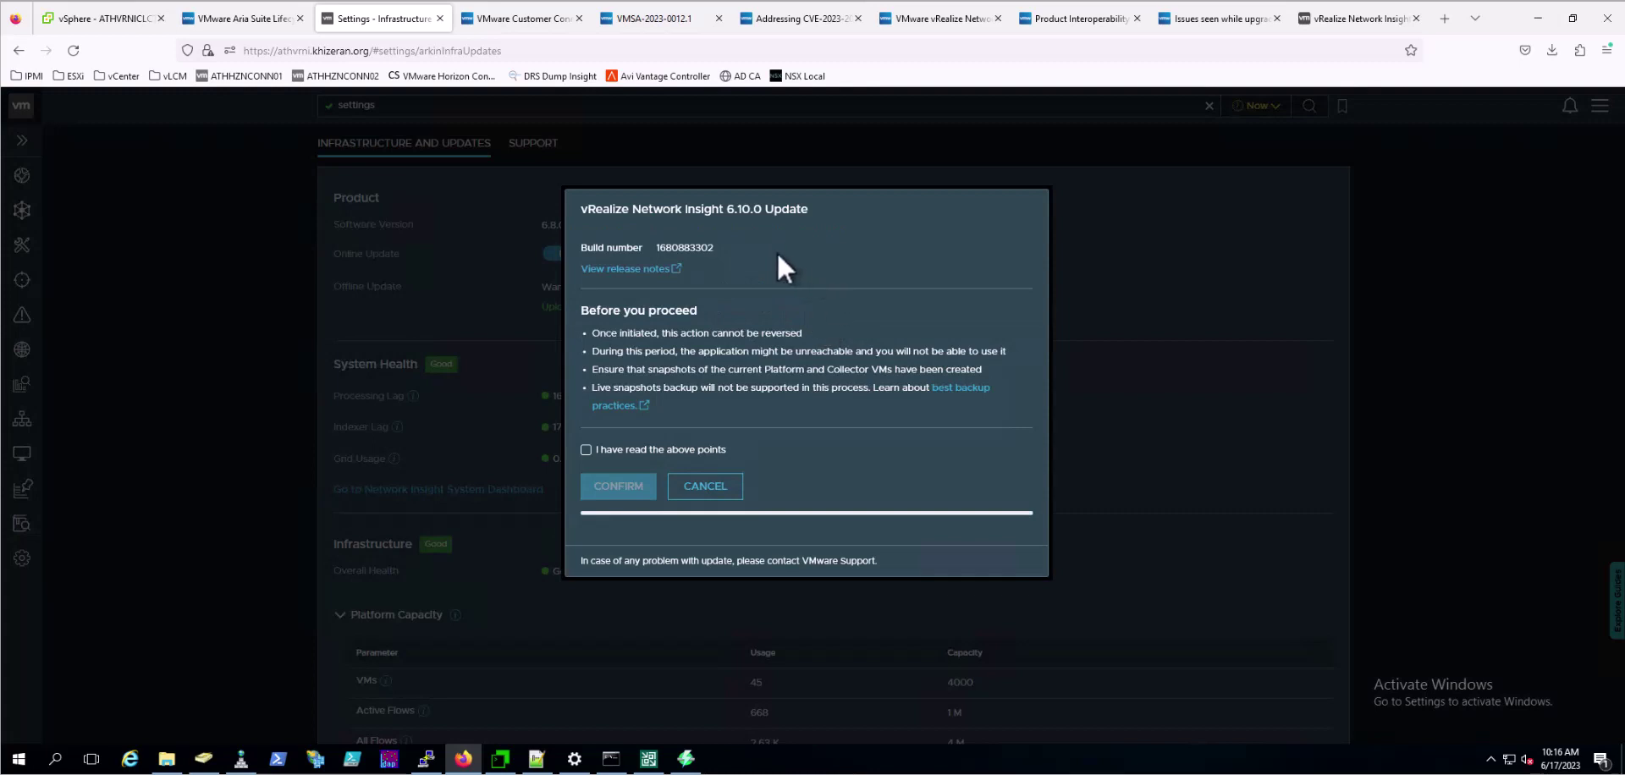
pyautogui.click(588, 451)
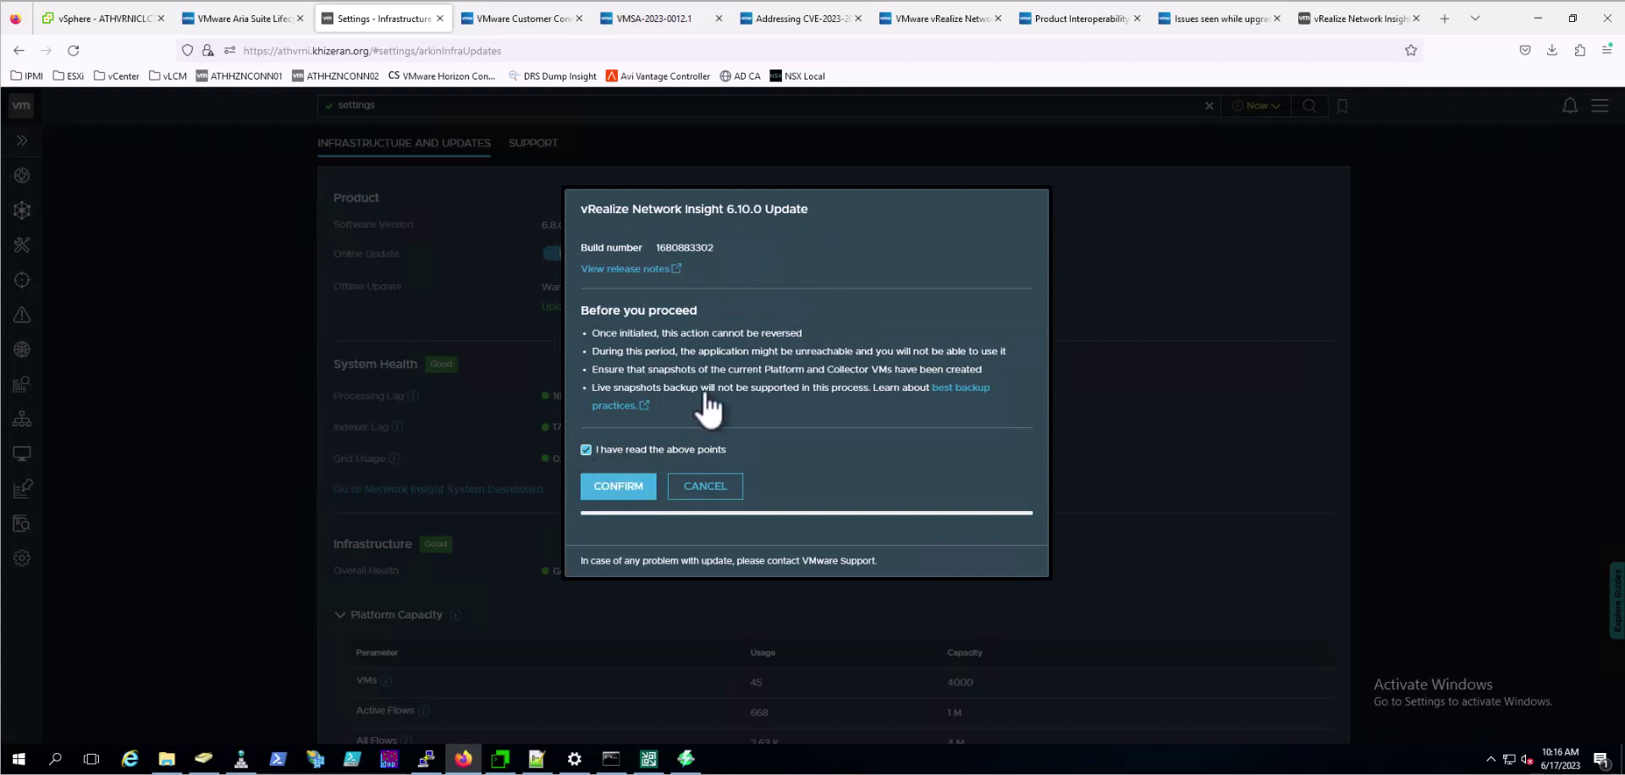
pyautogui.click(619, 487)
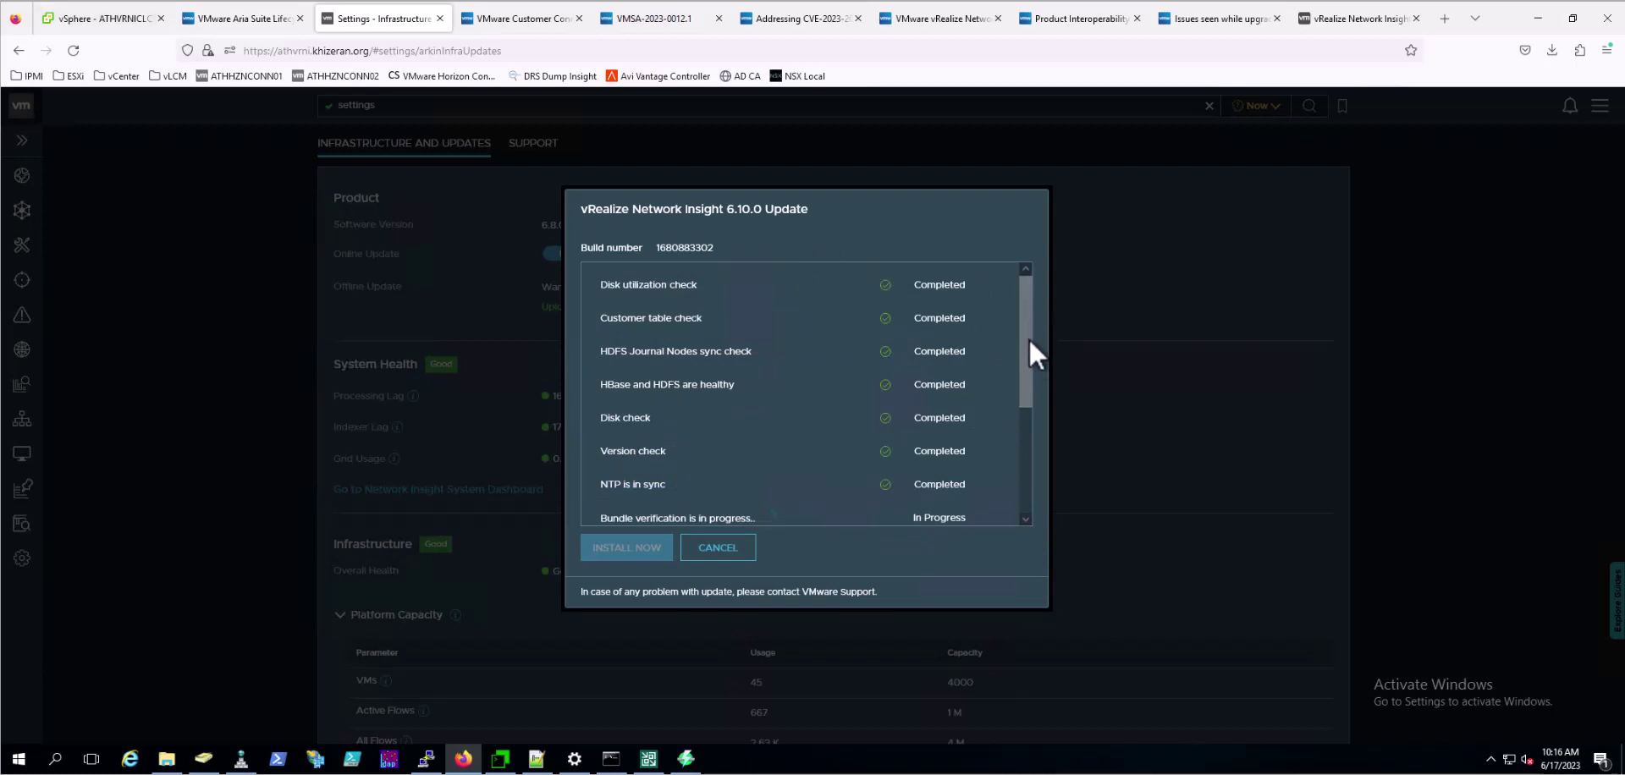
# - Scroll the pre-check list until every check, including bundle verification, shows Completed
pyautogui.moveTo(1027, 344); pyautogui.dragTo(1029, 452)
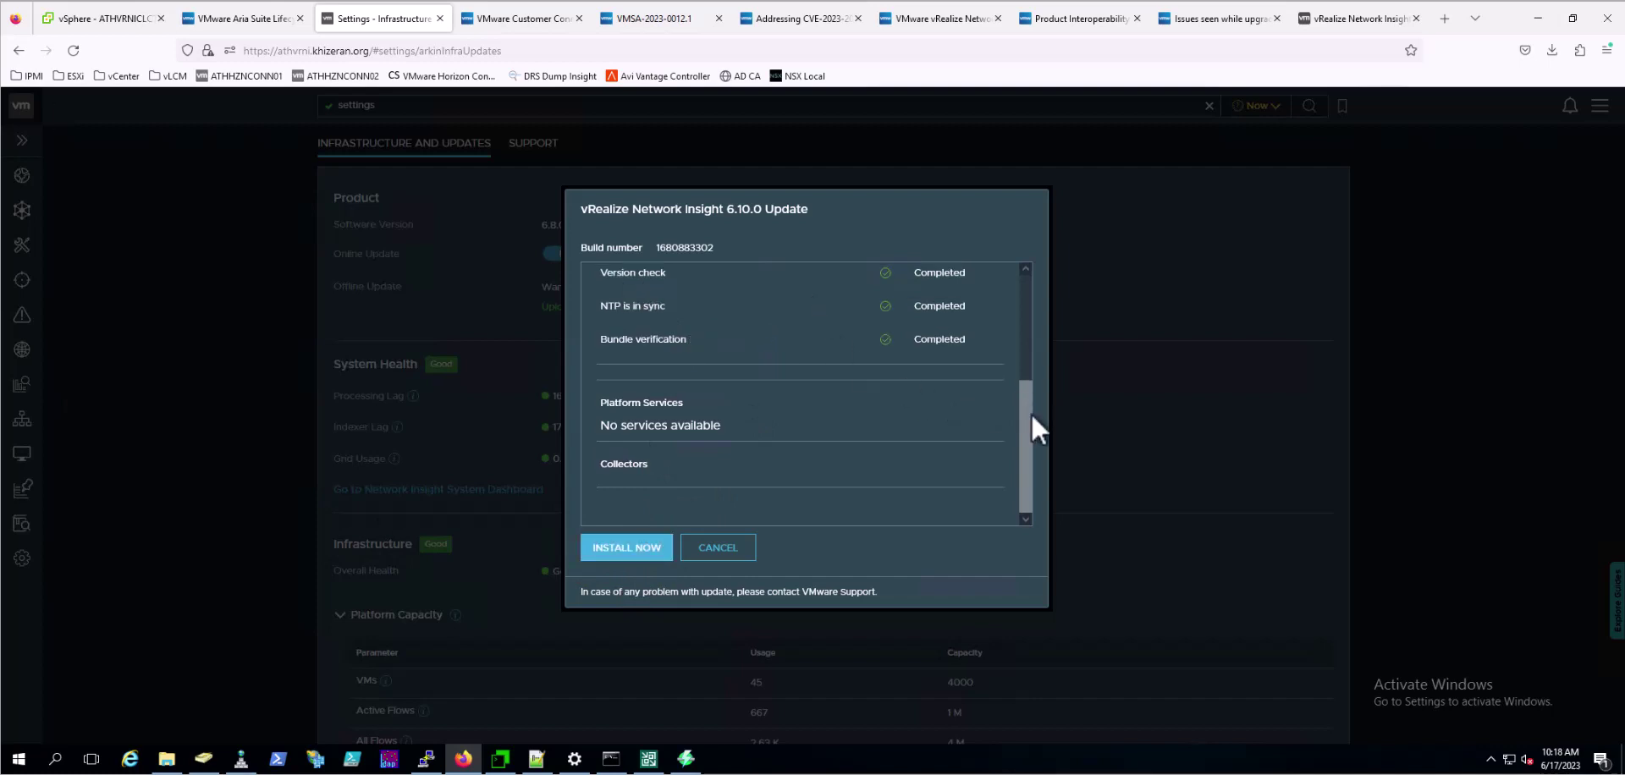
pyautogui.moveTo(1032, 414); pyautogui.dragTo(1036, 451)
# - Install the 6.10.0 update and follow it through all 38 steps until the login page appears
pyautogui.click(634, 550)
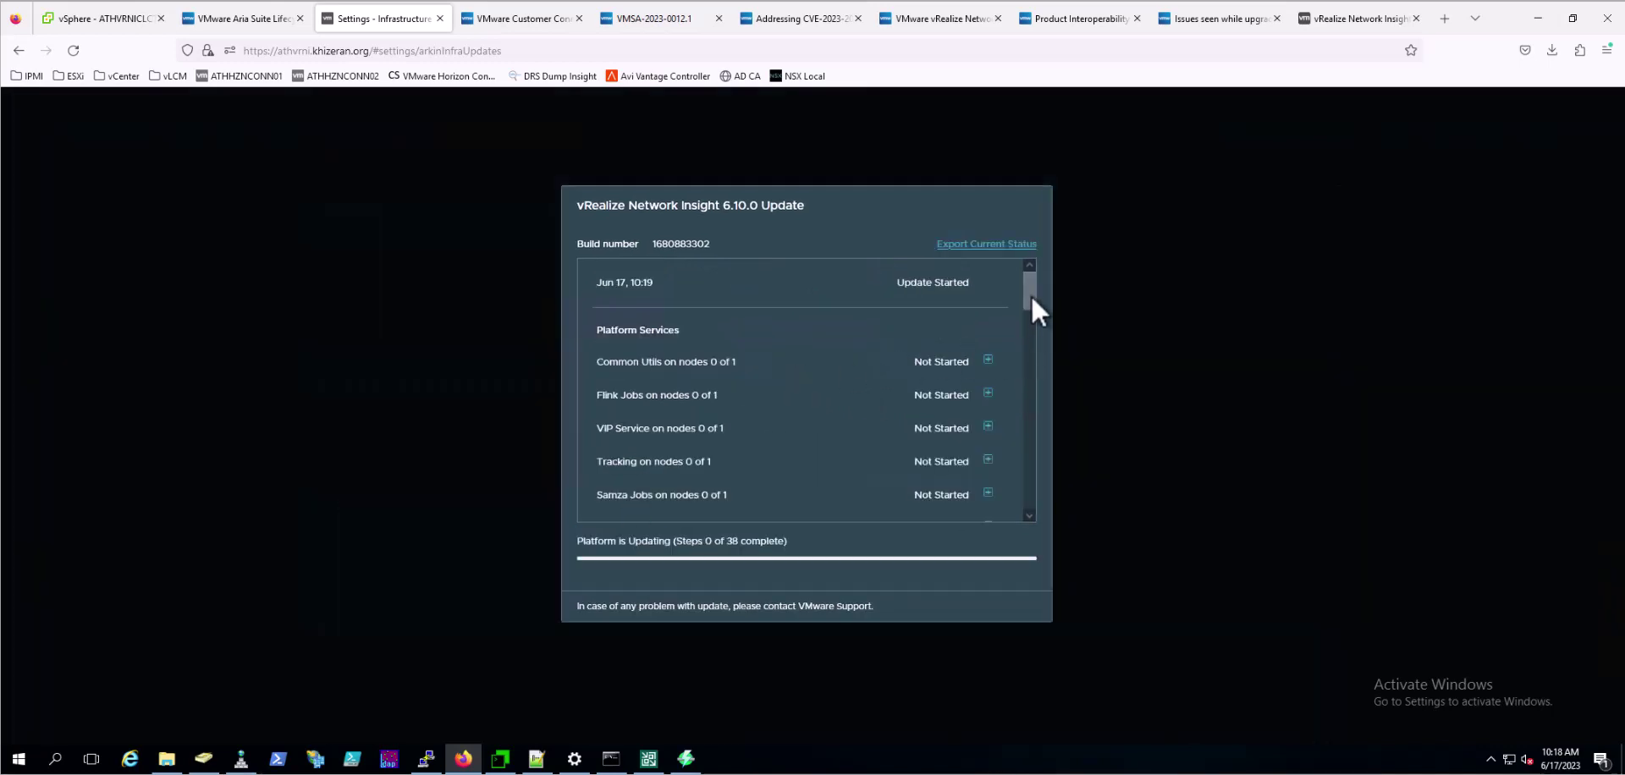
pyautogui.scroll(-2, 1029, 296)
pyautogui.scroll(2, 1030, 288)
pyautogui.scroll(-1, 1030, 289)
pyautogui.scroll(1, 1036, 287)
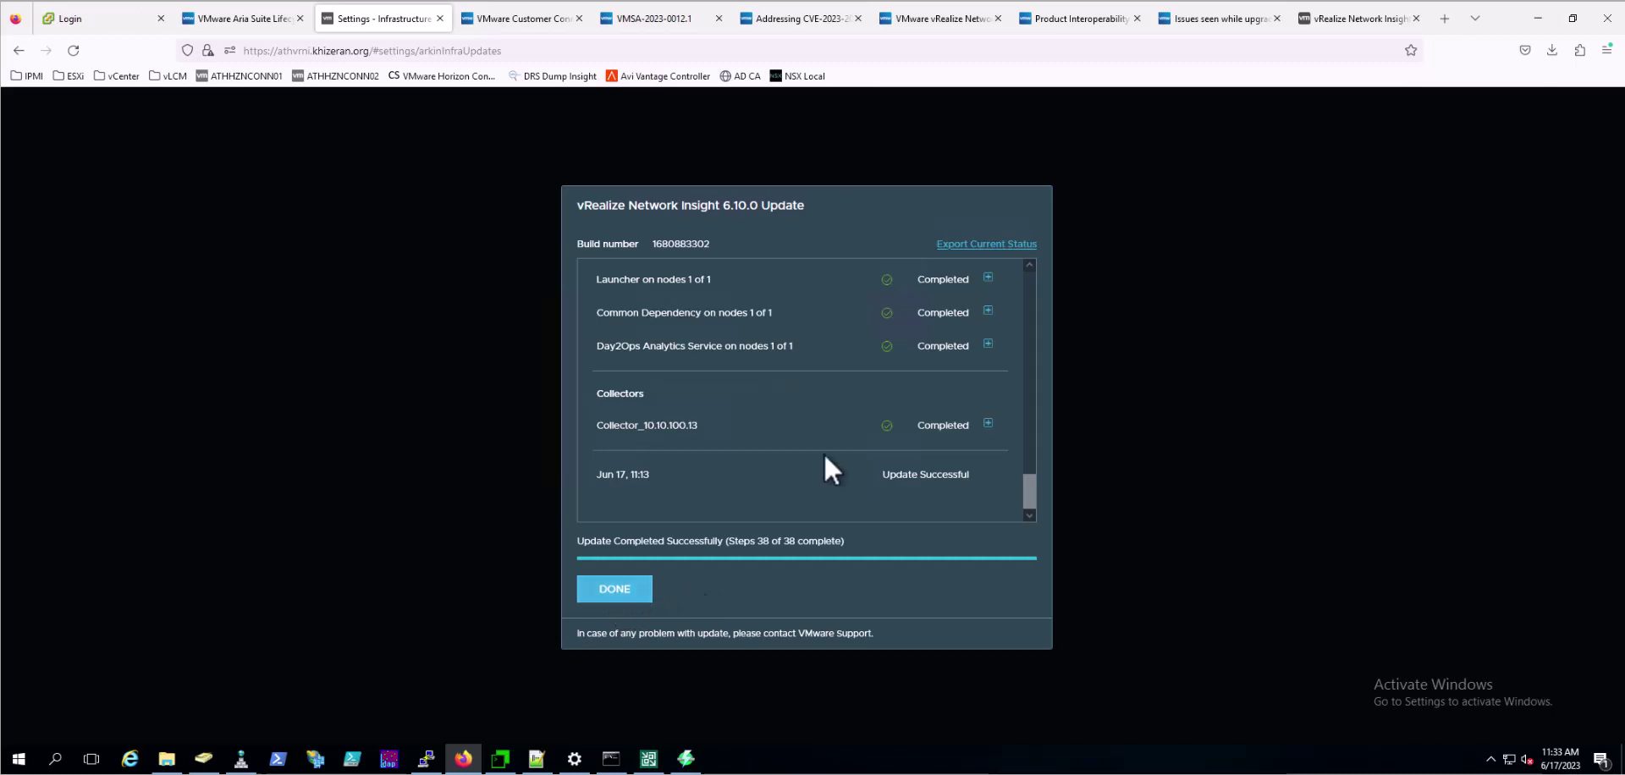
pyautogui.scroll(2, 1030, 483)
pyautogui.scroll(-2, 1032, 505)
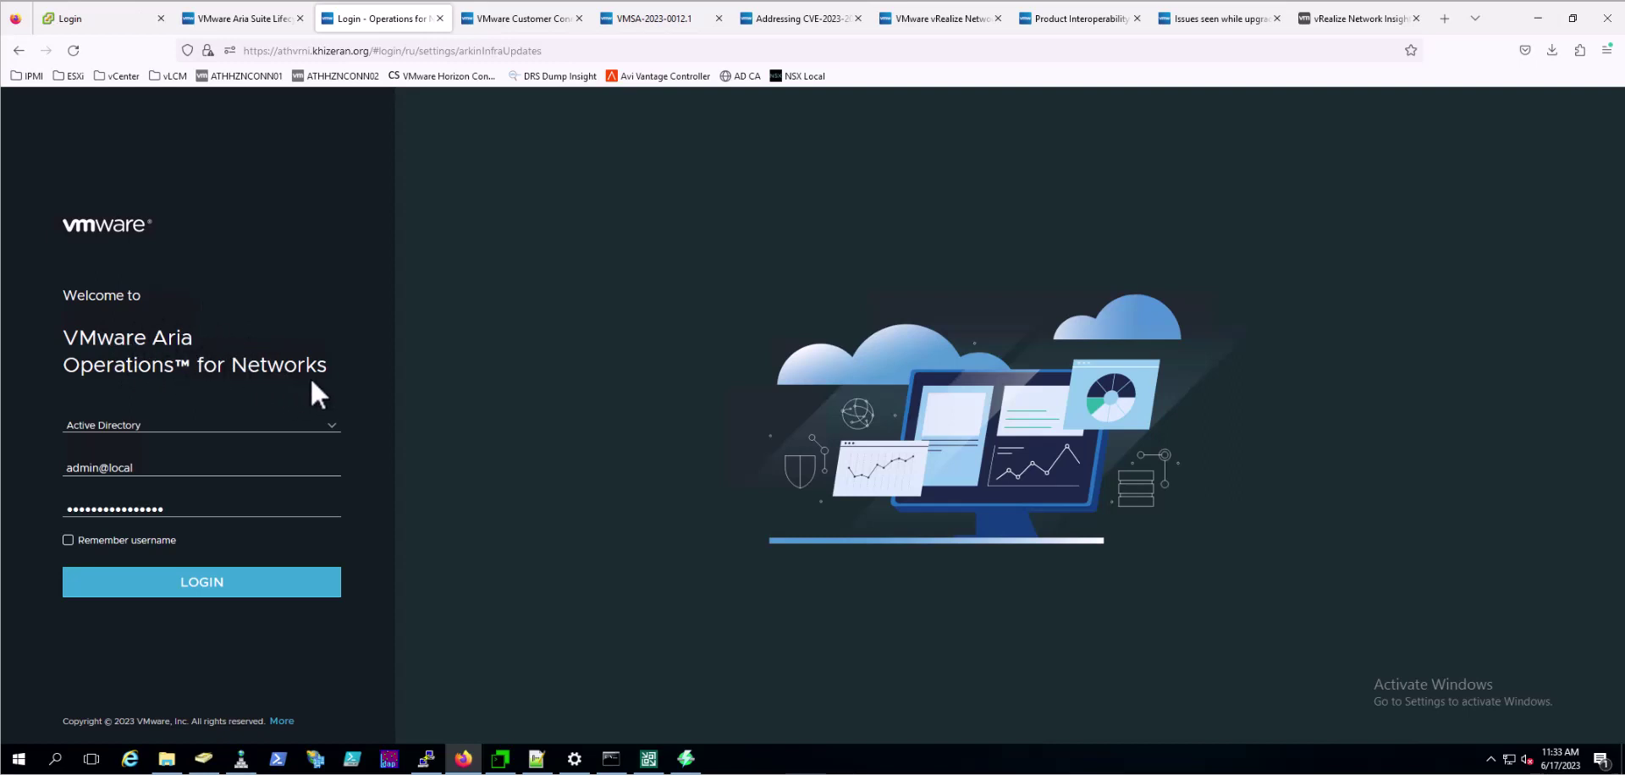
# - Log in with the saved local admin account, using Local as the login source
pyautogui.click(146, 425)
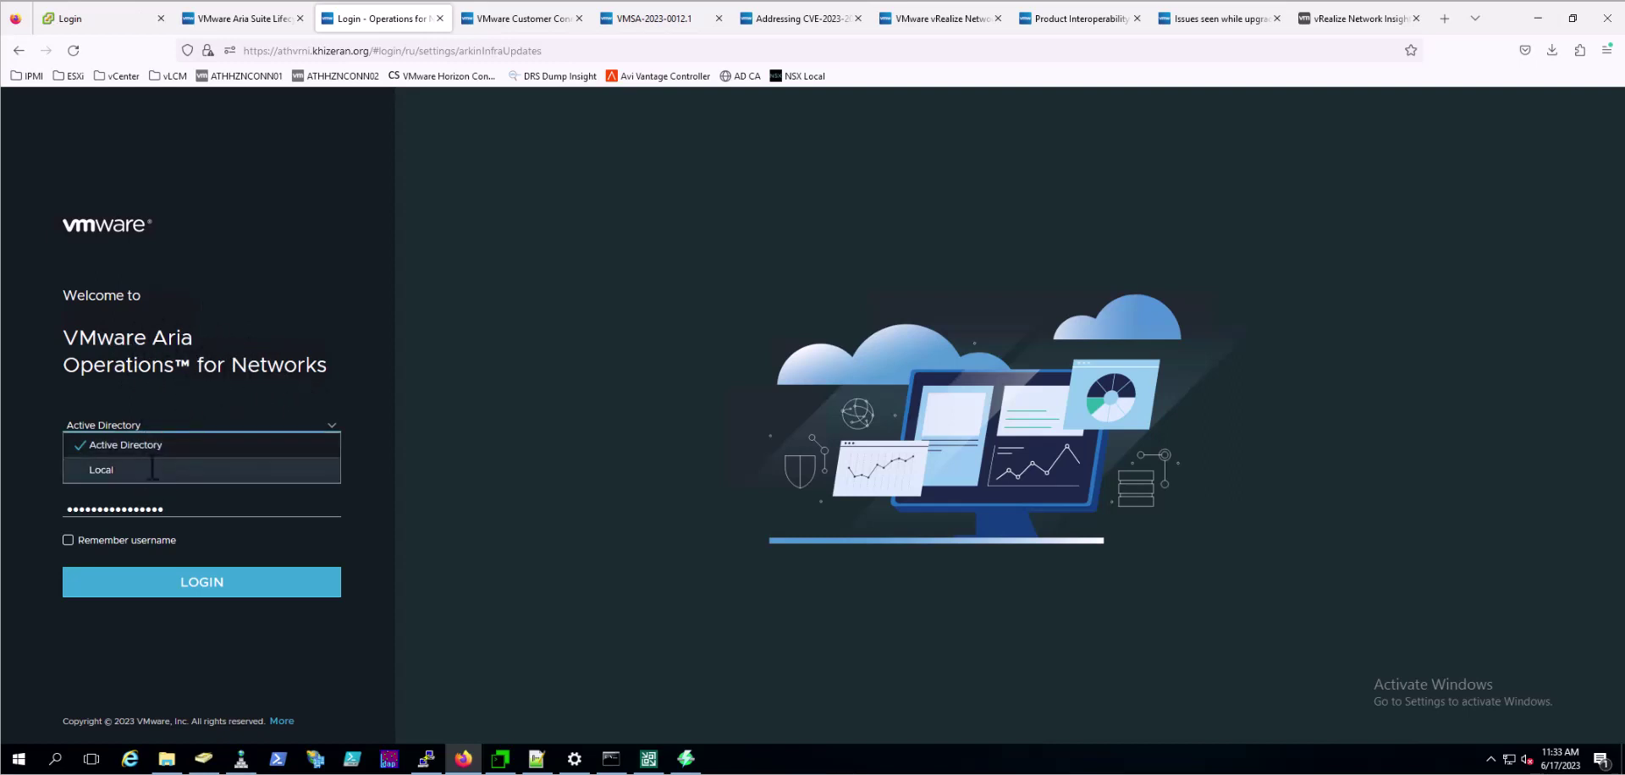
pyautogui.click(159, 470)
pyautogui.click(169, 457)
pyautogui.click(165, 494)
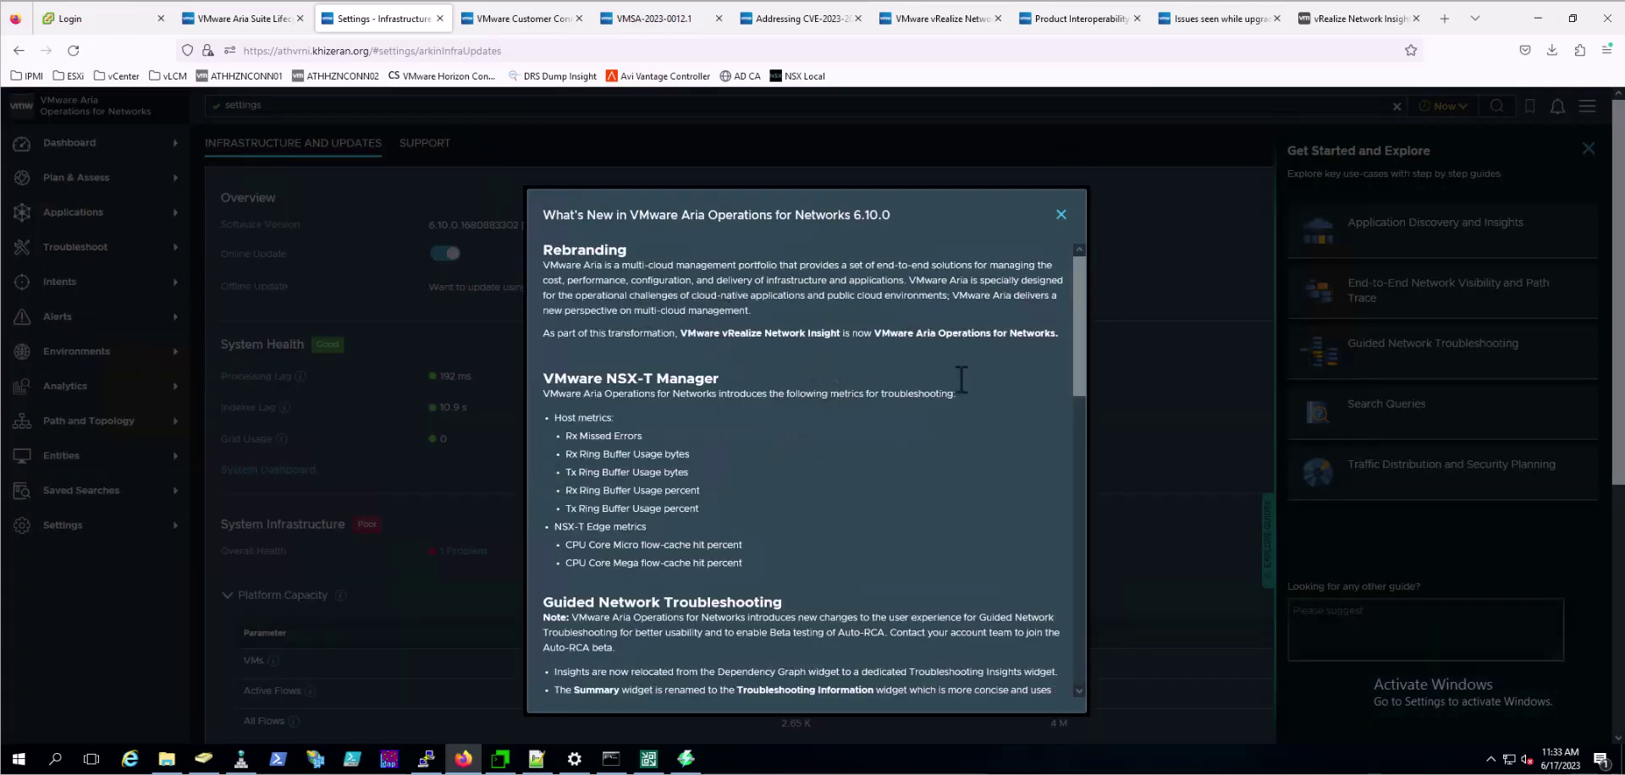
# - Dismiss the What's New overview and review version 6.10.0.1680883302 and the Platform and Collector VMs
pyautogui.moveTo(1083, 301); pyautogui.dragTo(1067, 219)
pyautogui.click(1058, 215)
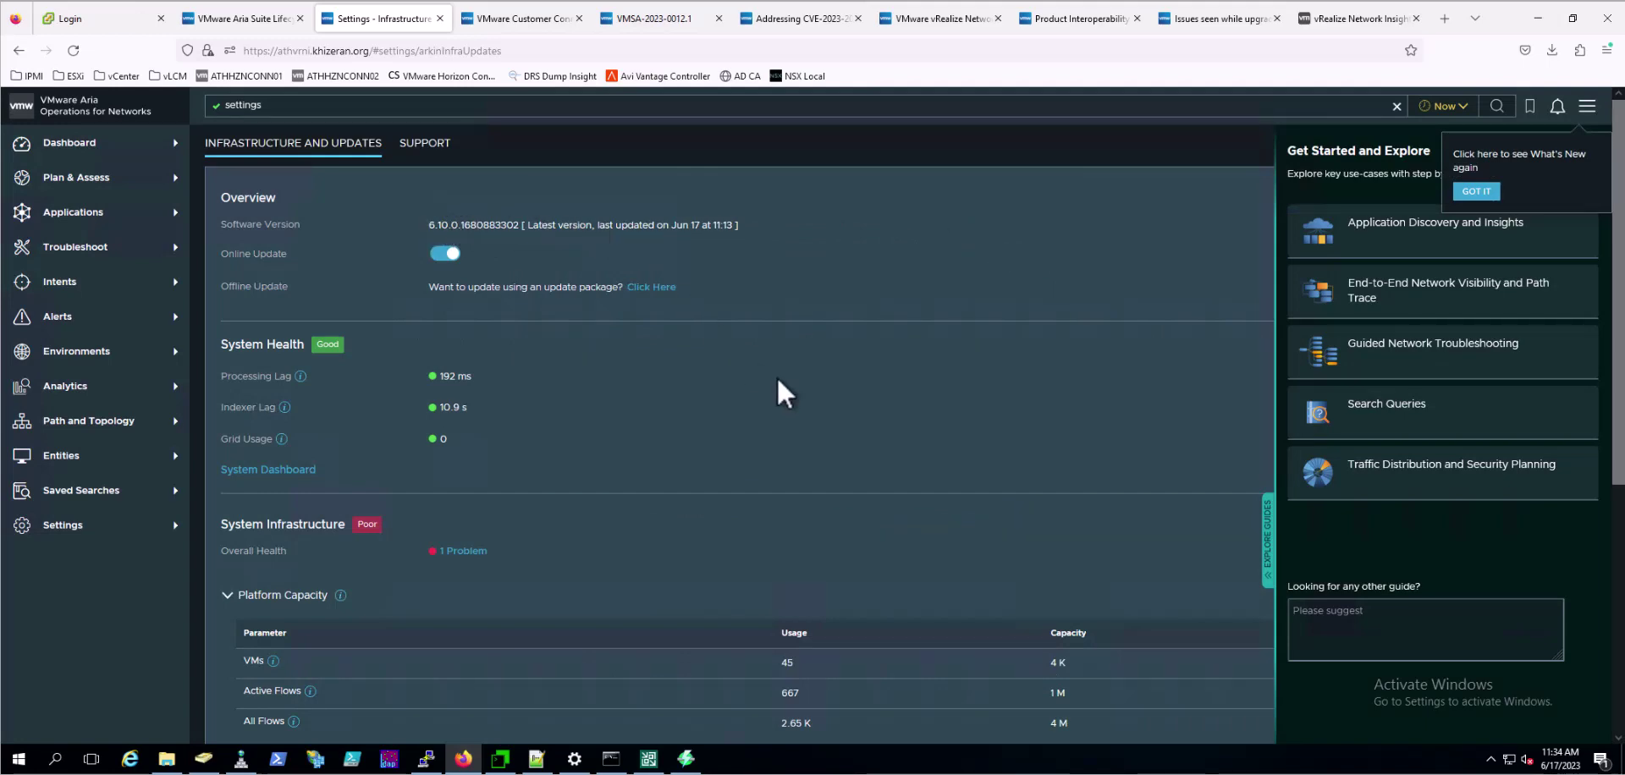
pyautogui.scroll(-3, 776, 375)
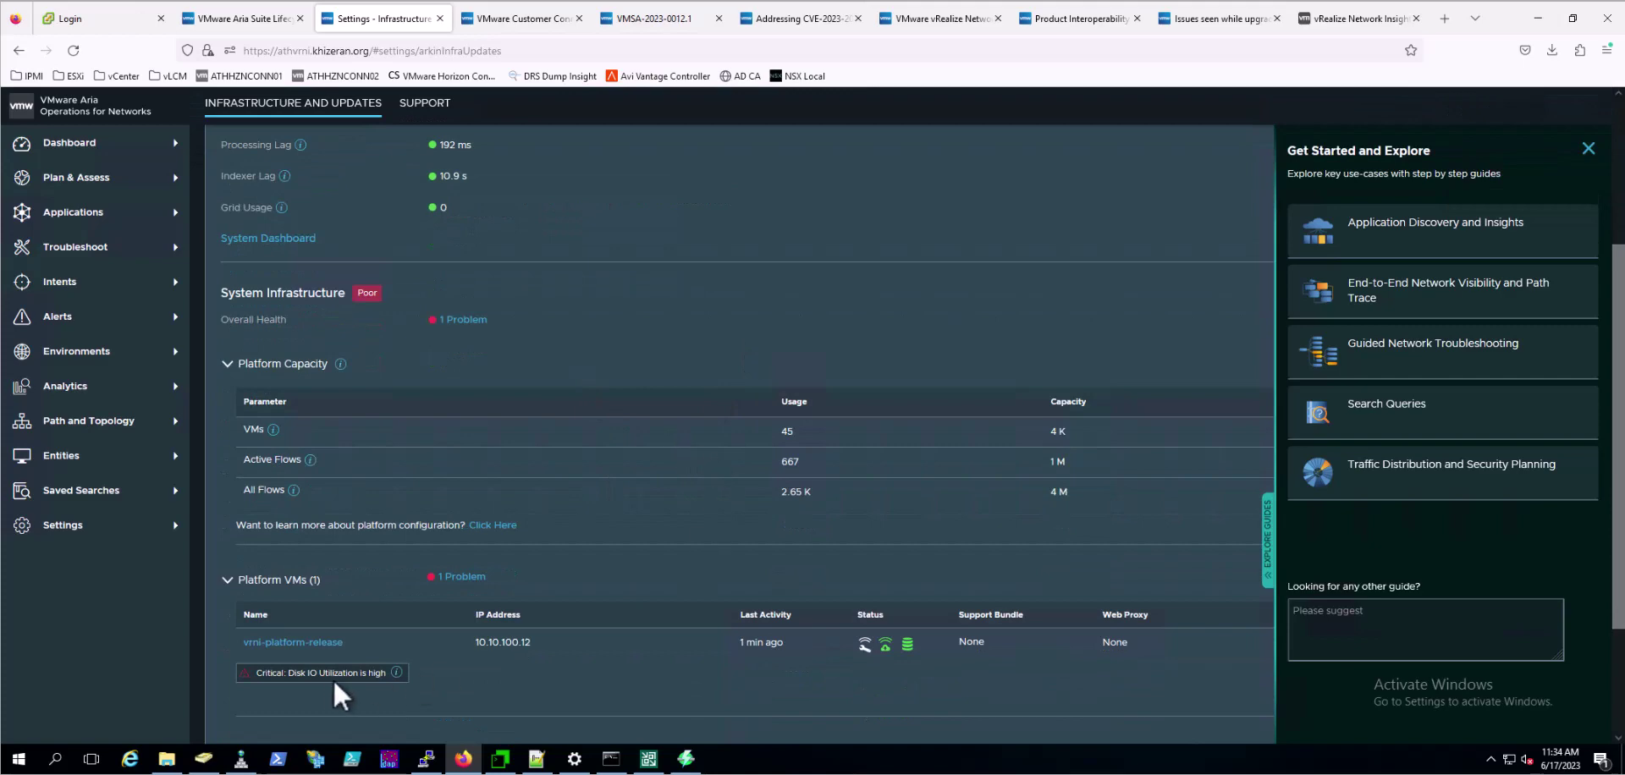
pyautogui.scroll(-2, 324, 674)
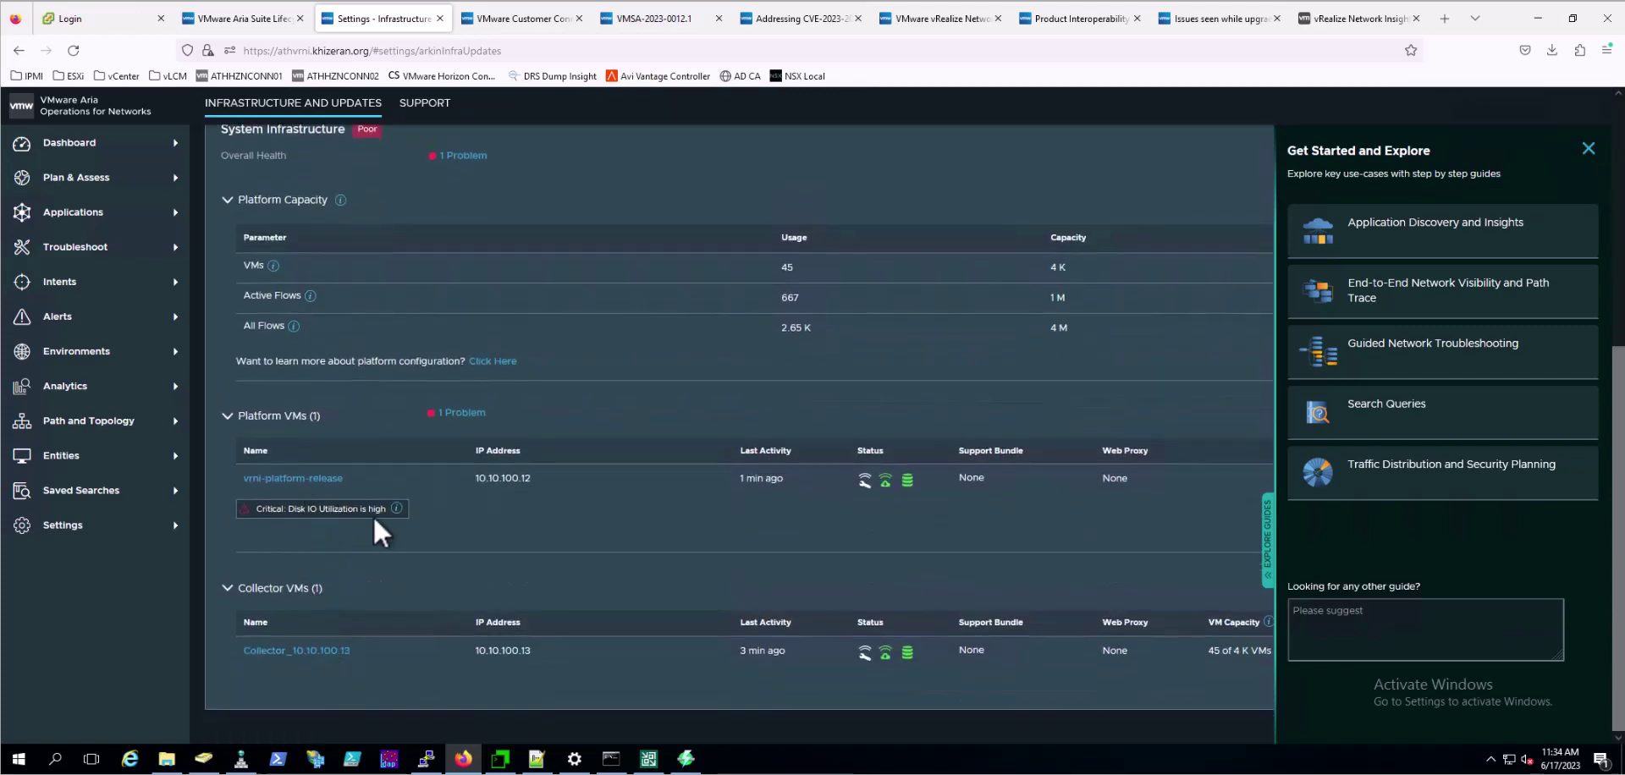
pyautogui.moveTo(395, 507)
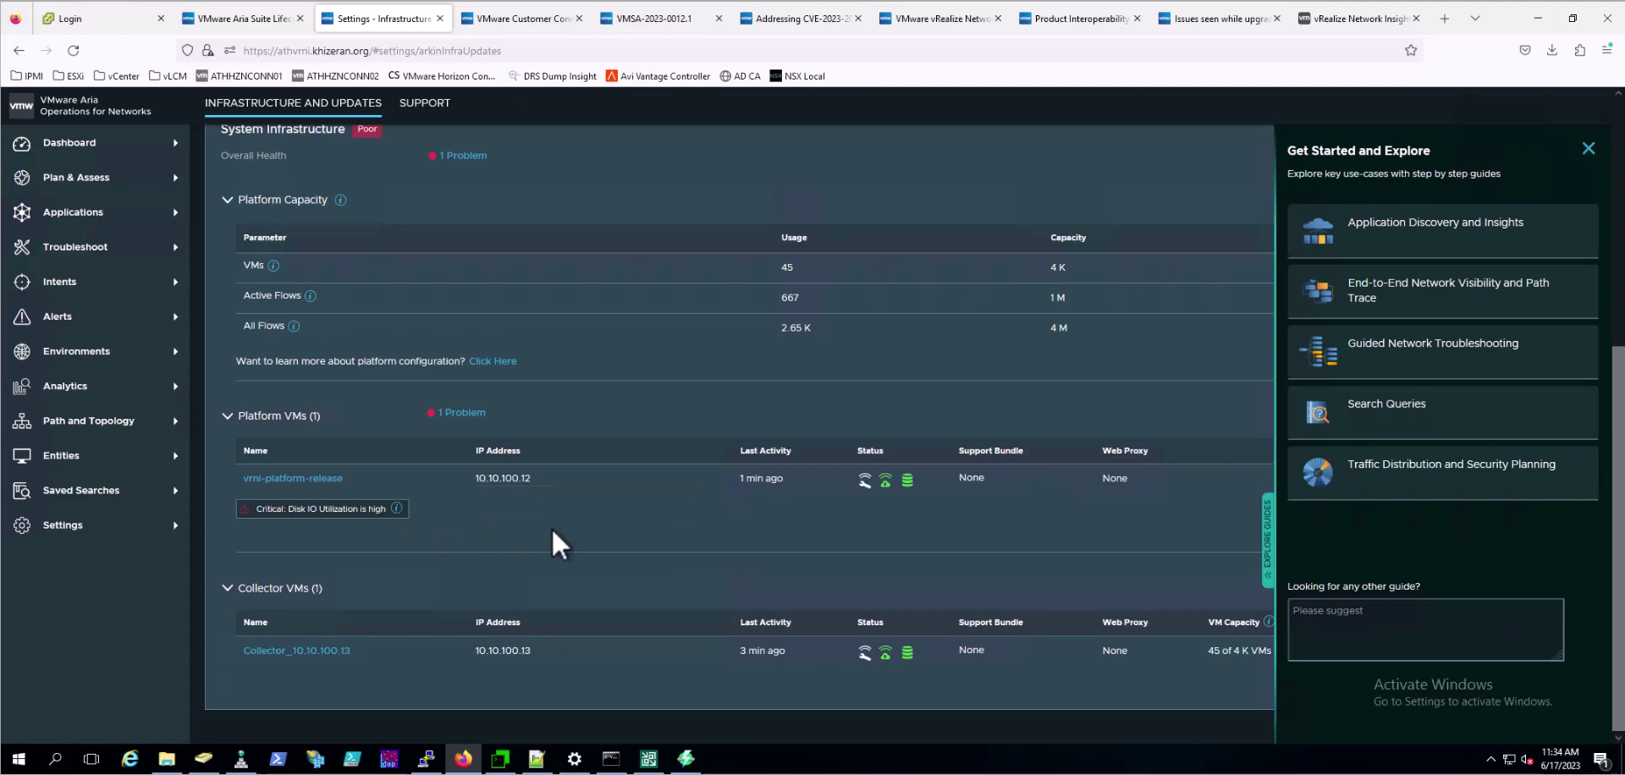
pyautogui.scroll(5, 351, 493)
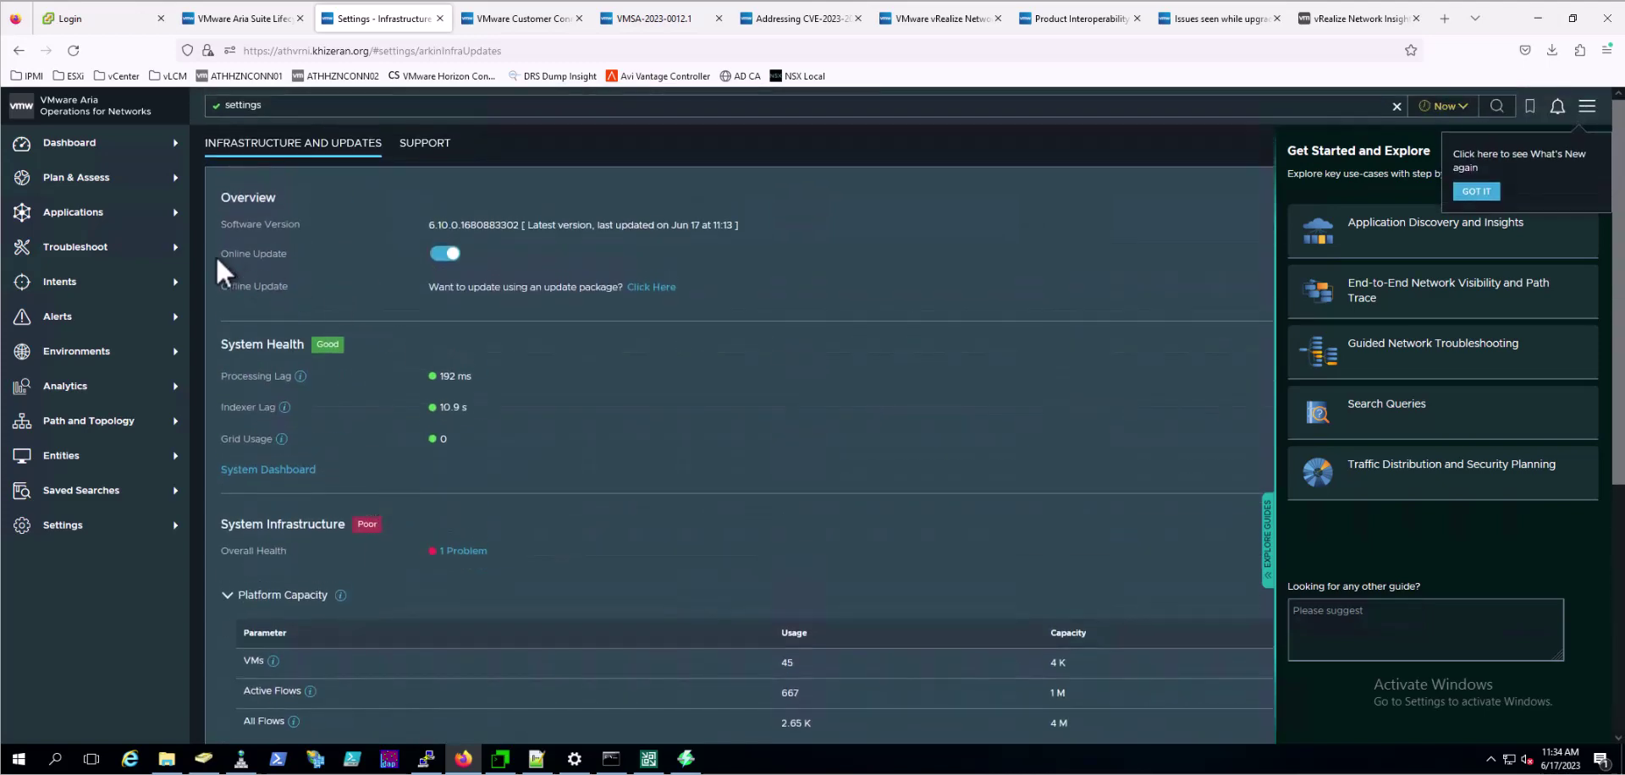
# - Go to Dashboard > My Home in the left sidebar
pyautogui.click(118, 161)
pyautogui.click(115, 183)
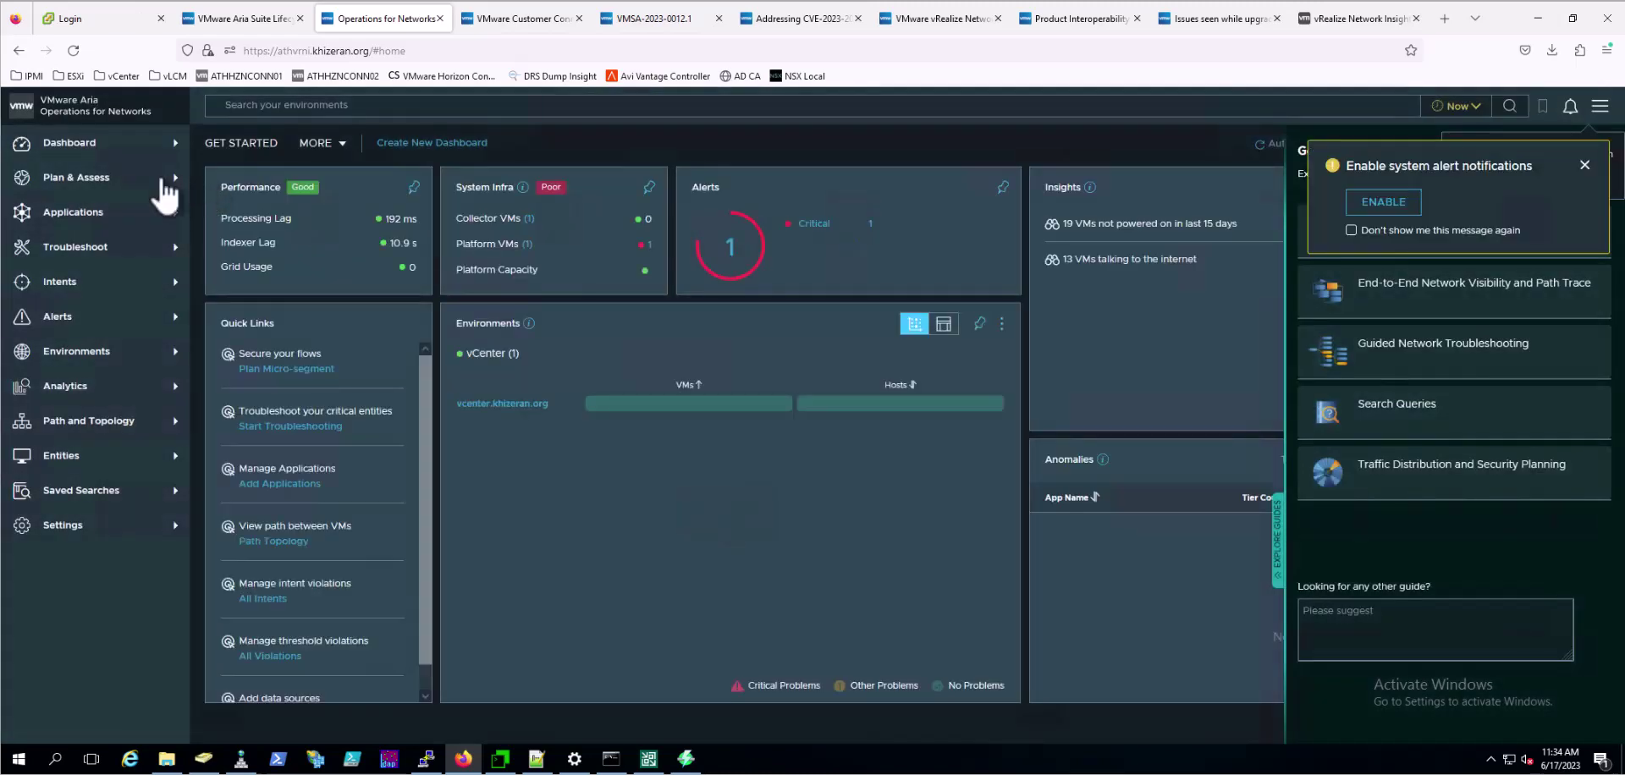